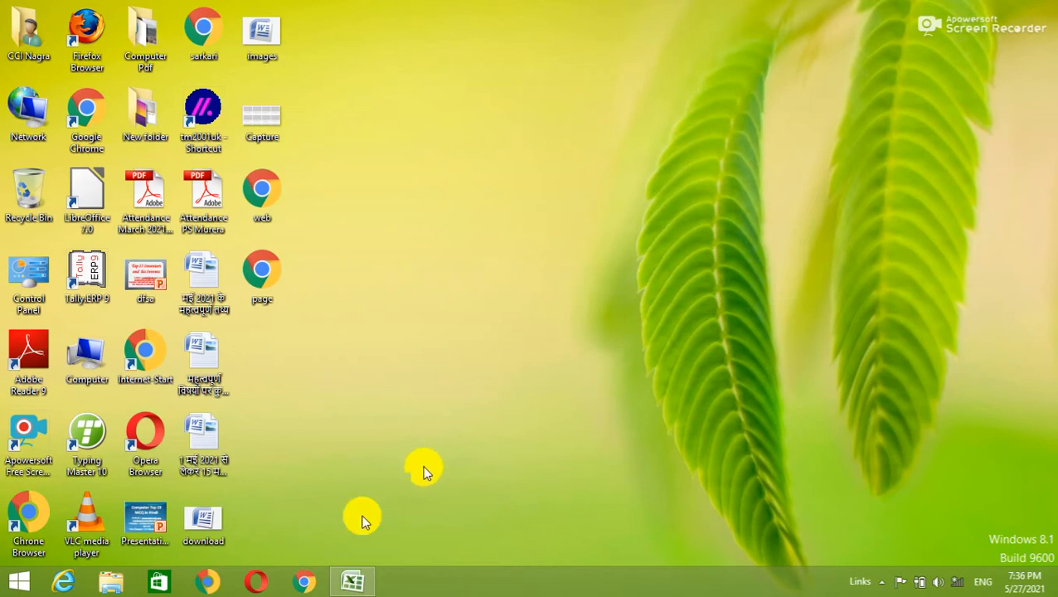
Restore the Book2 window and enter 1 in cell B3 of Sheet3.
{"action": "left_click", "coordinate": [352, 581]}
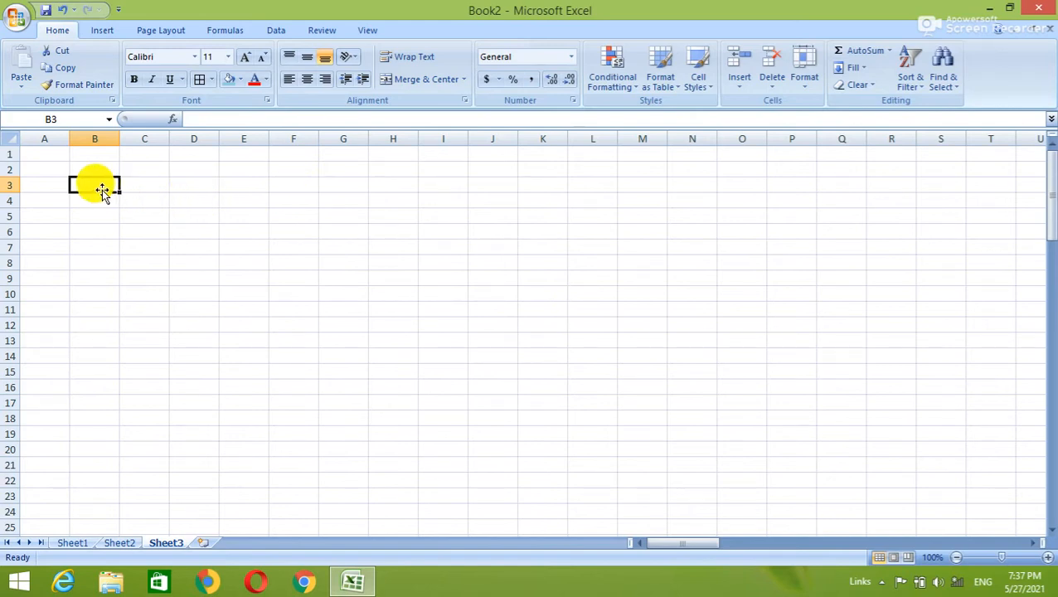
{"action": "type", "text": "1"}
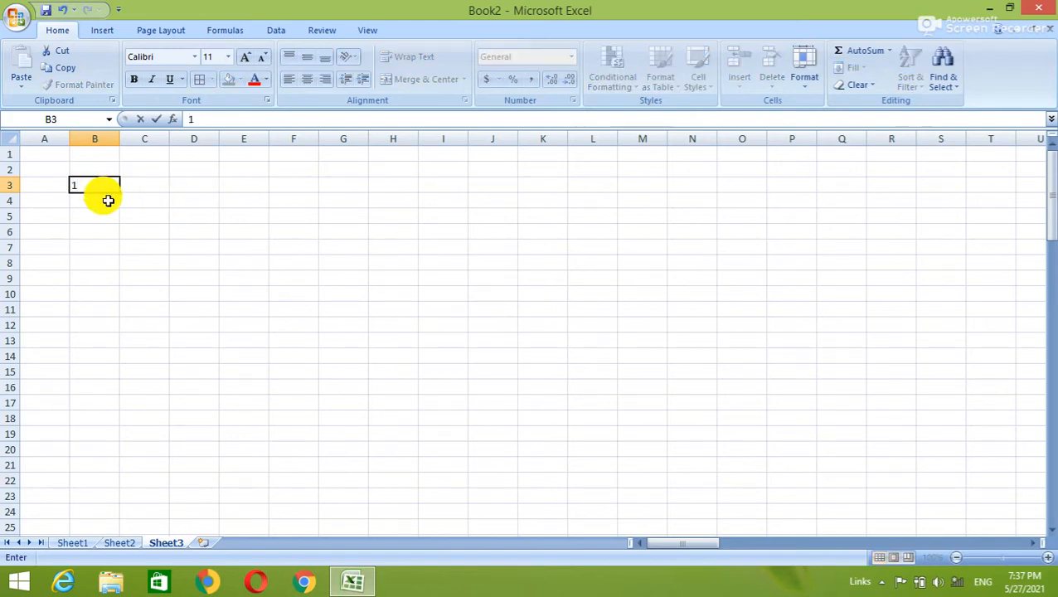
{"action": "key", "text": "Return"}
{"action": "key", "text": "Up"}
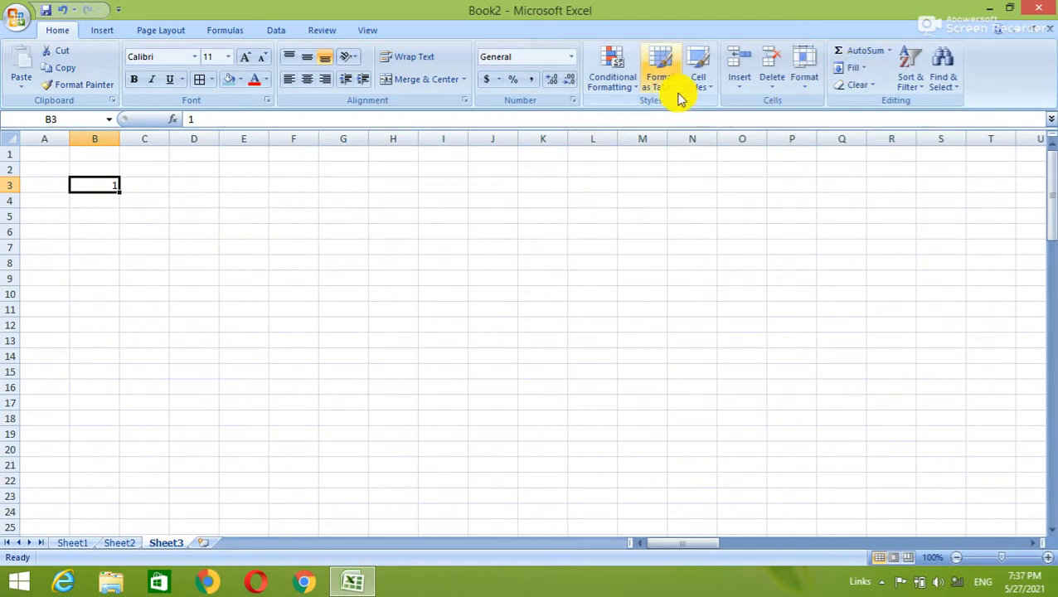
Fill row 3 with a linear series 1 to 100 (B3 to CW3), then check both ends.
{"action": "left_click", "coordinate": [855, 70]}
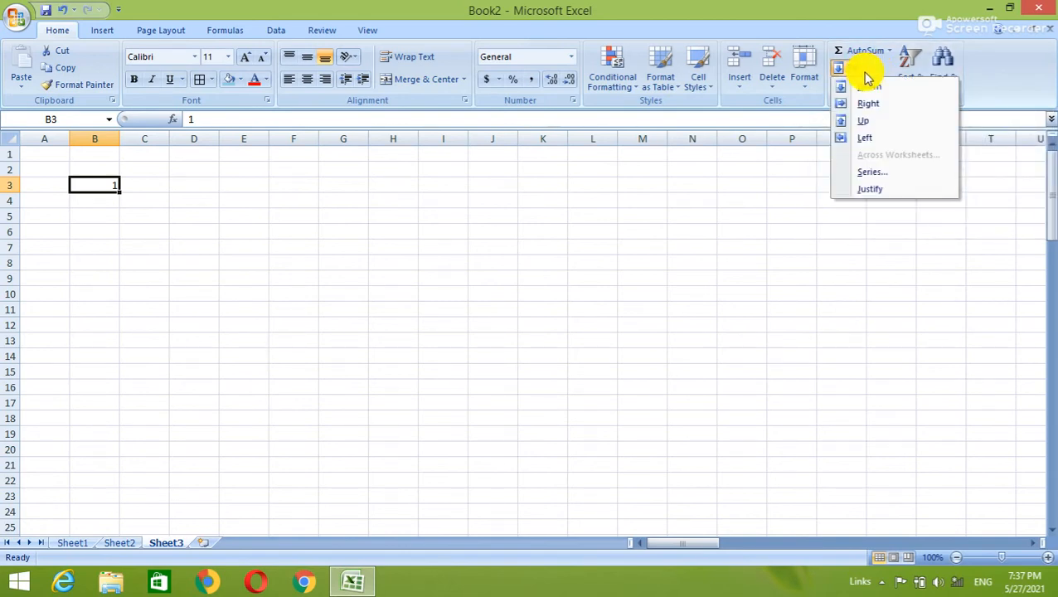
{"action": "left_click", "coordinate": [896, 178]}
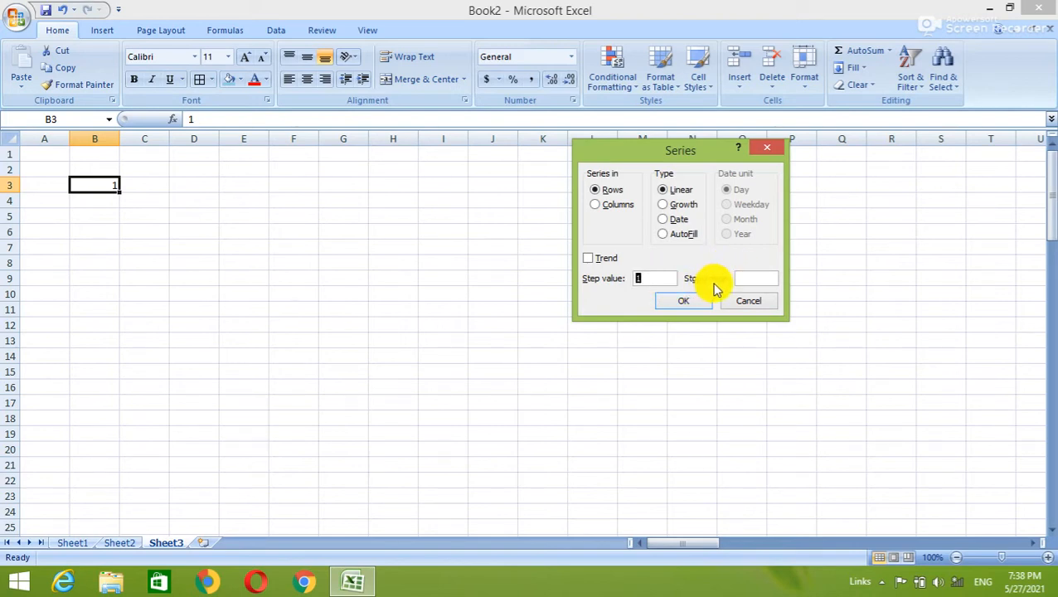
{"action": "left_click", "coordinate": [756, 275]}
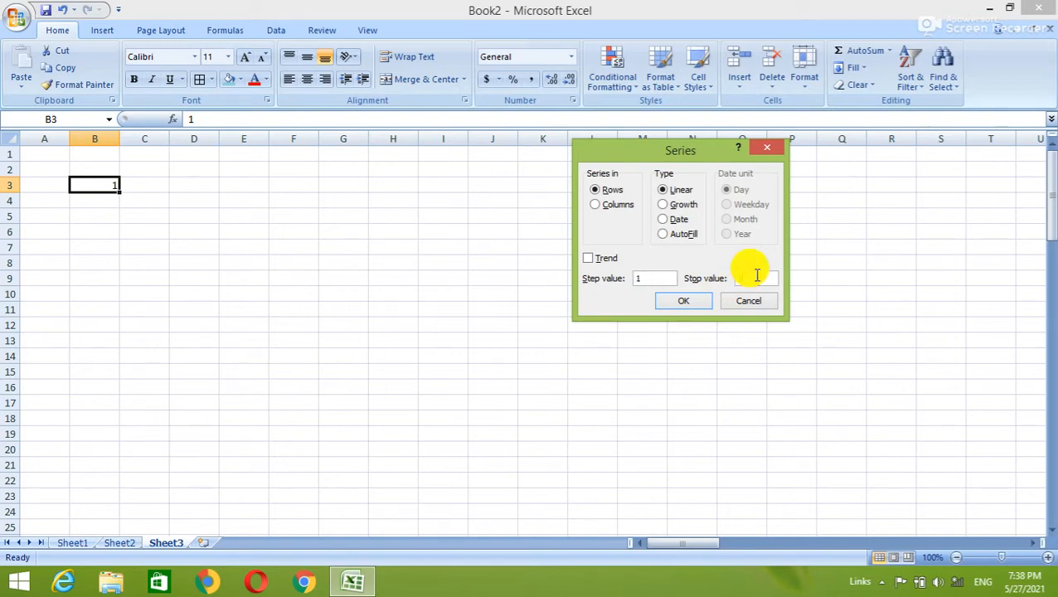
{"action": "type", "text": "100"}
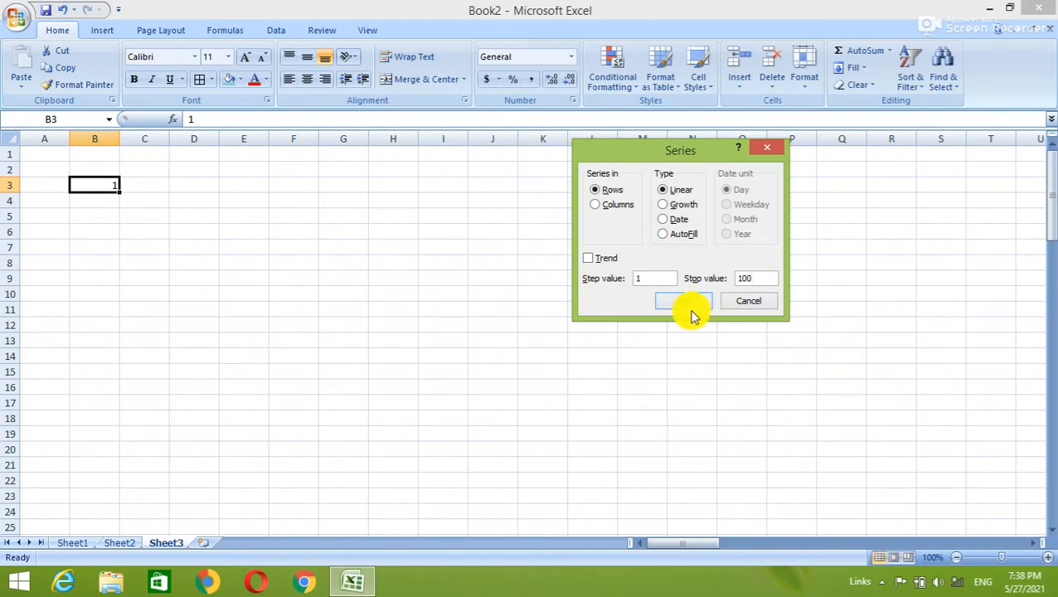
{"action": "left_click", "coordinate": [689, 307]}
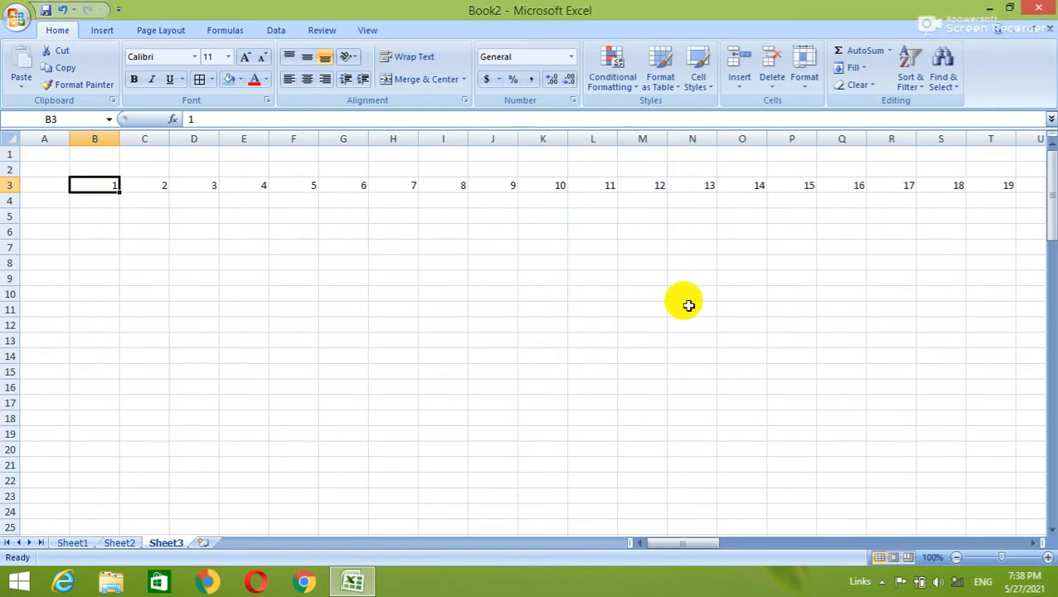
{"action": "key", "text": "ctrl+Right"}
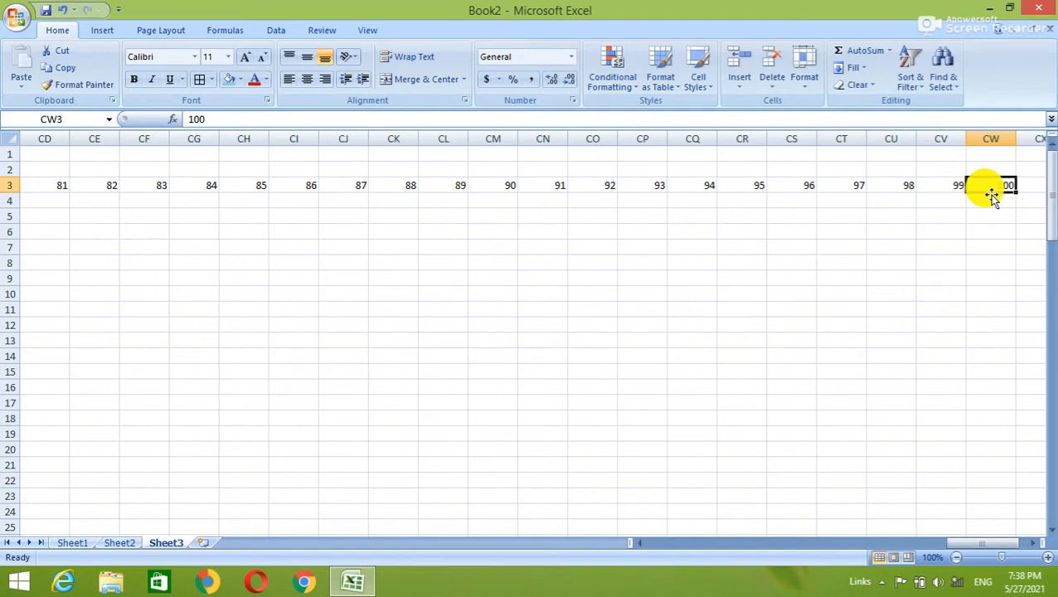
{"action": "key", "text": "ctrl+Left"}
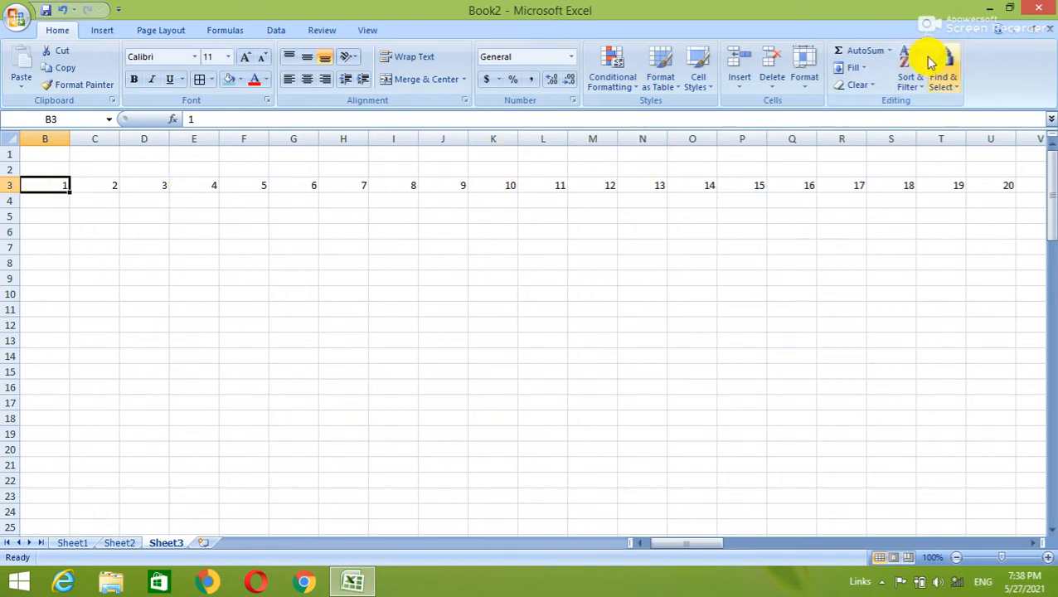
Fill column B with a 1 to 100 series down to B102, then check both ends.
{"action": "left_click", "coordinate": [854, 68]}
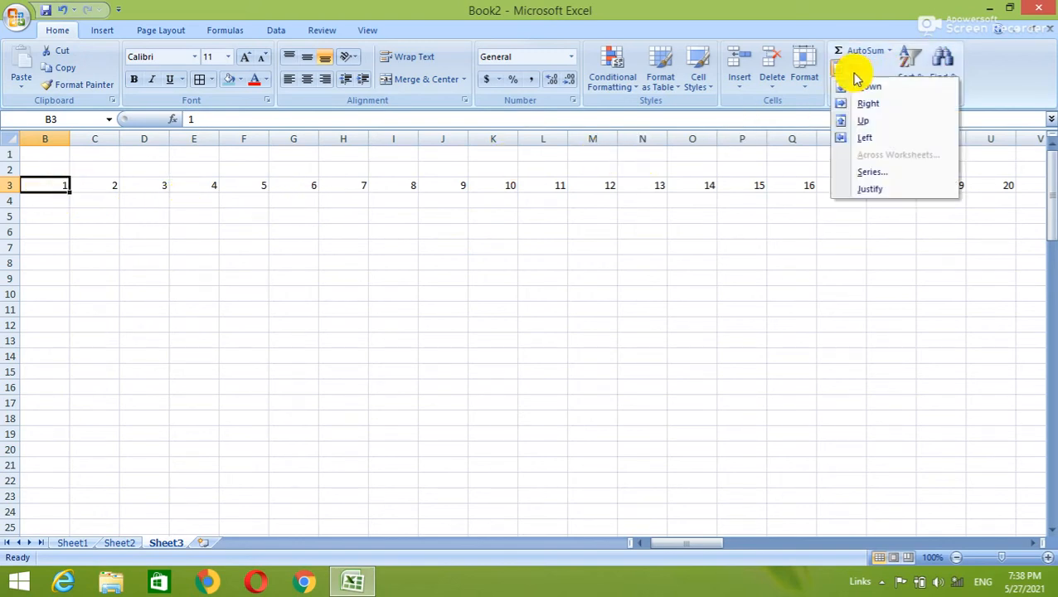
{"action": "left_click", "coordinate": [868, 175]}
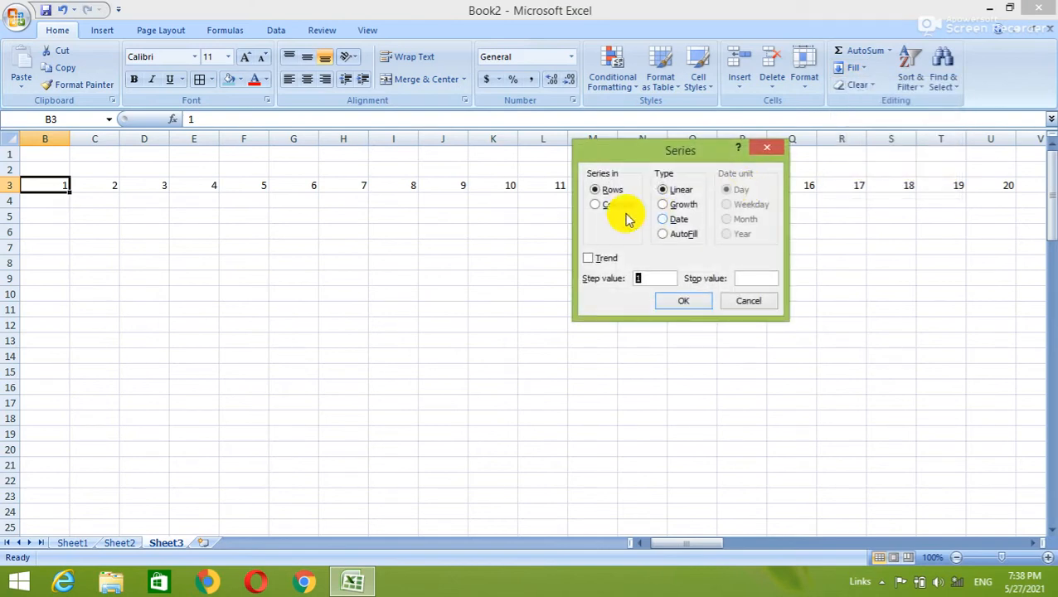
{"action": "left_click", "coordinate": [618, 207]}
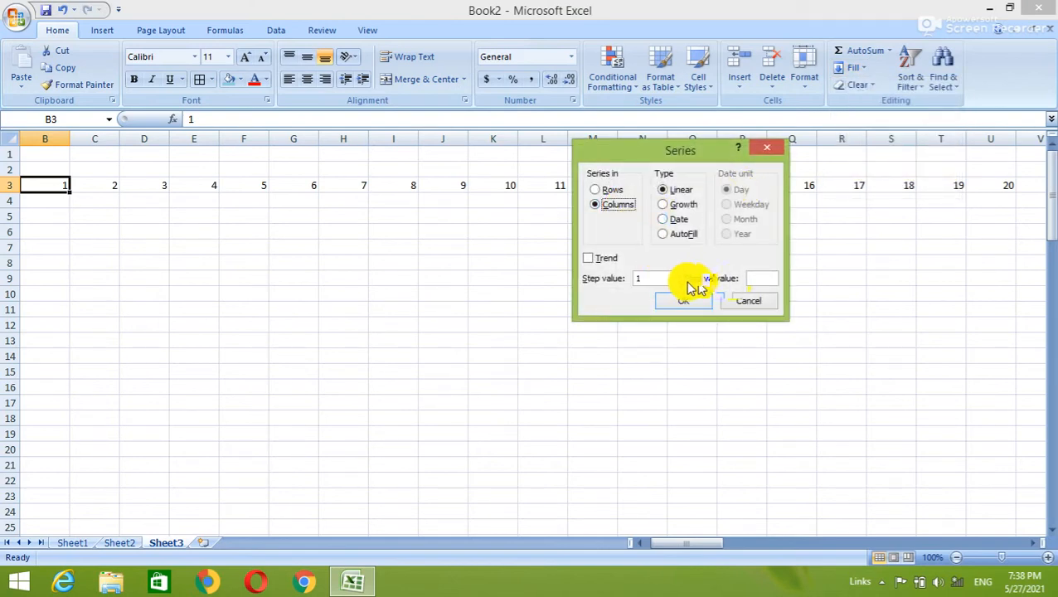
{"action": "left_click", "coordinate": [746, 277]}
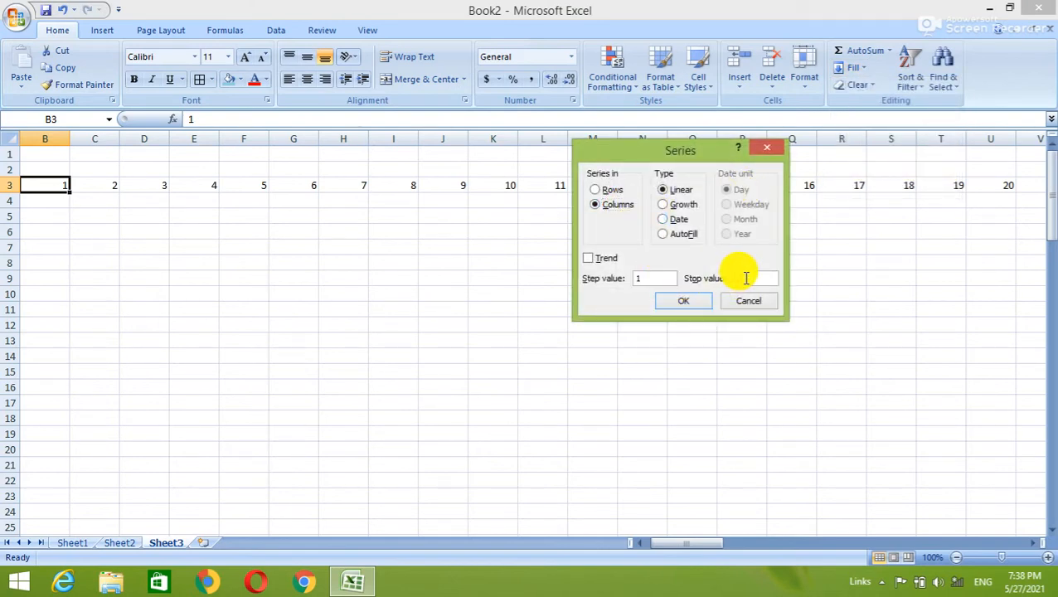
{"action": "type", "text": "100"}
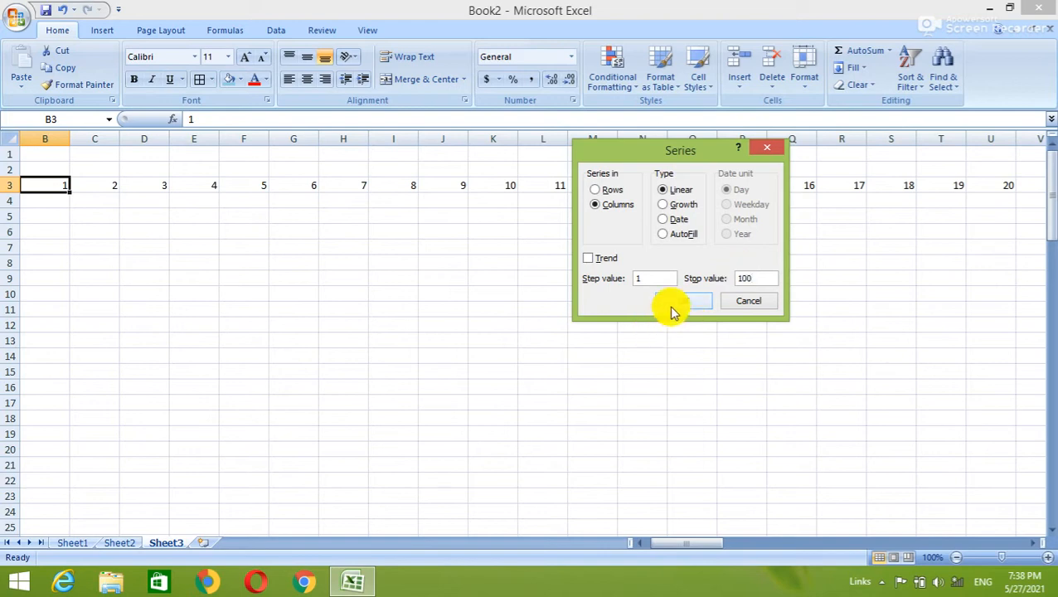
{"action": "left_click", "coordinate": [679, 302]}
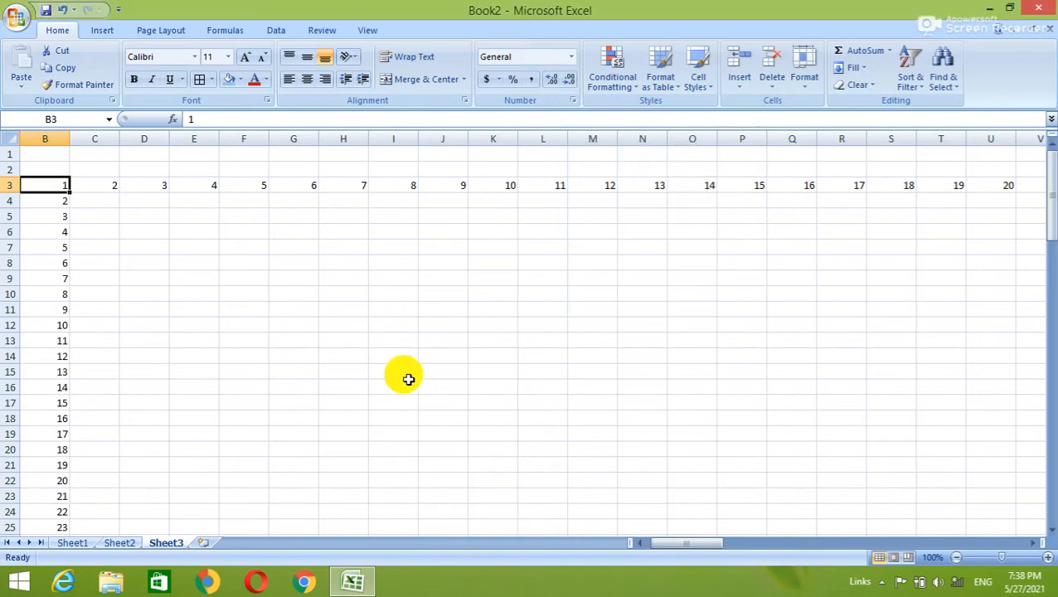
{"action": "key", "text": "ctrl+Down"}
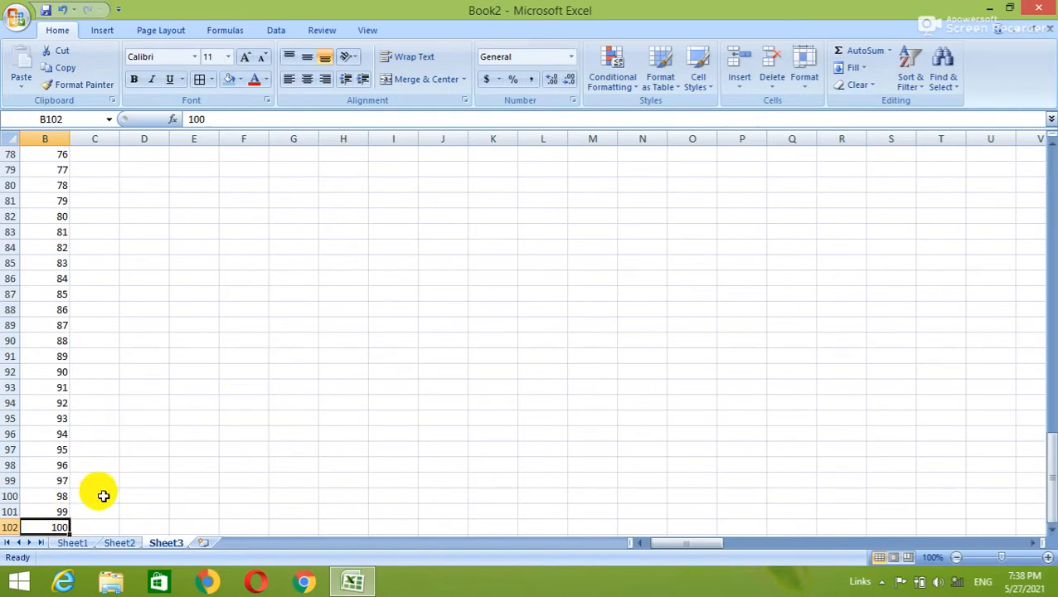
{"action": "key", "text": "ctrl+Up"}
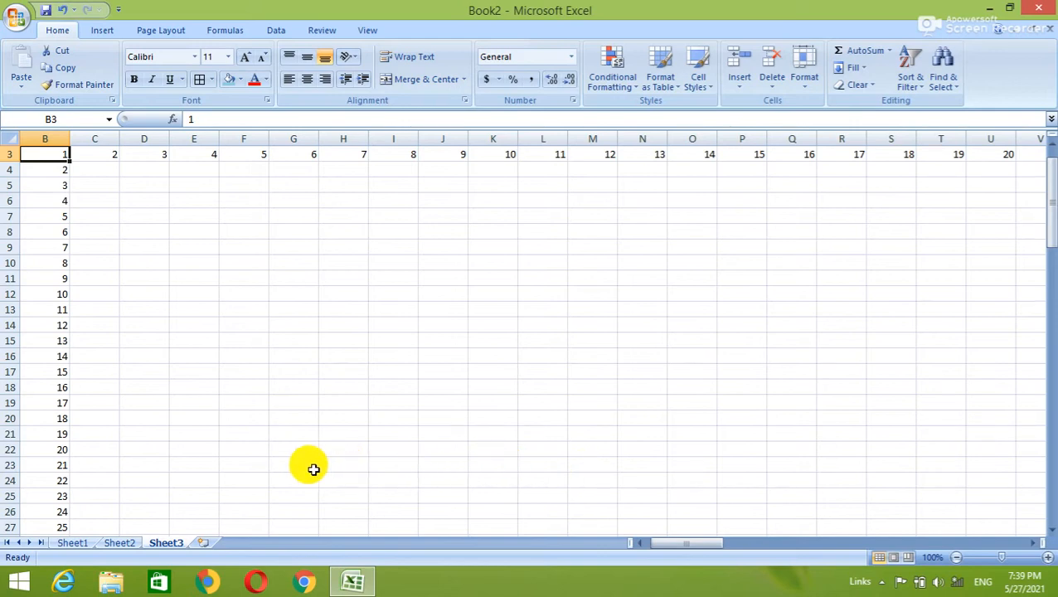
Switch to Sheet1 with the CCI EDUCATION NAGRA marks table.
{"action": "left_click", "coordinate": [75, 542]}
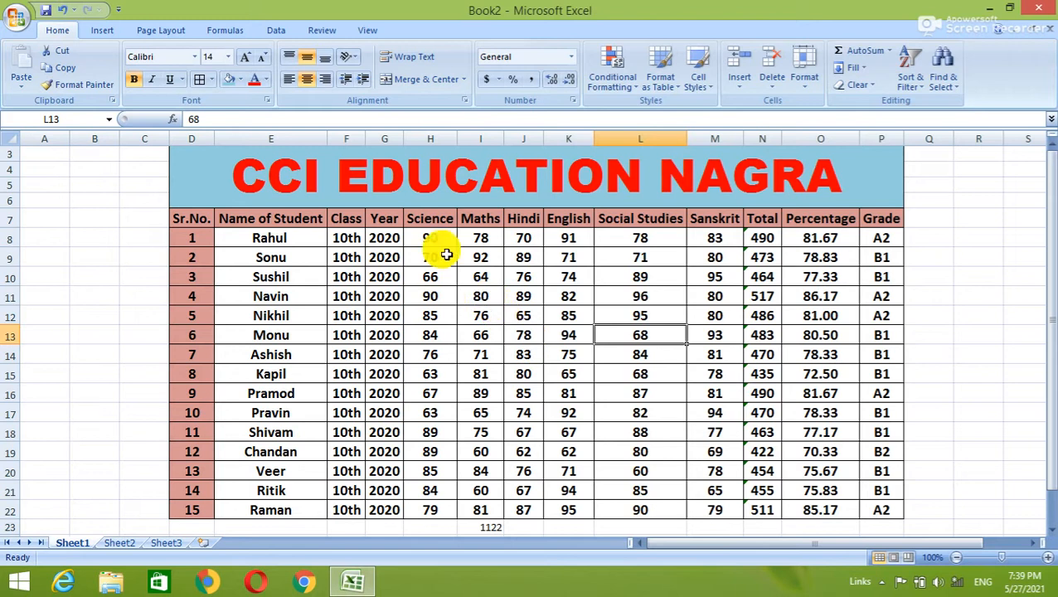
Name the Science marks range H7:H22 'sci' instead of the suggested 'Science'.
{"action": "left_click_drag", "start_coordinate": [427, 221], "coordinate": [437, 505]}
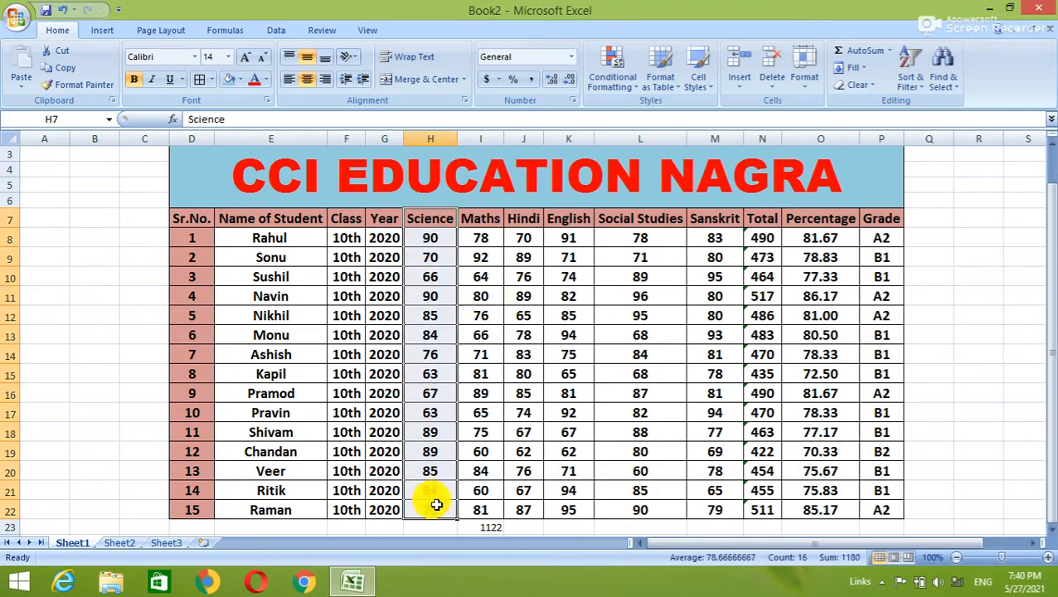
{"action": "right_click", "coordinate": [436, 505]}
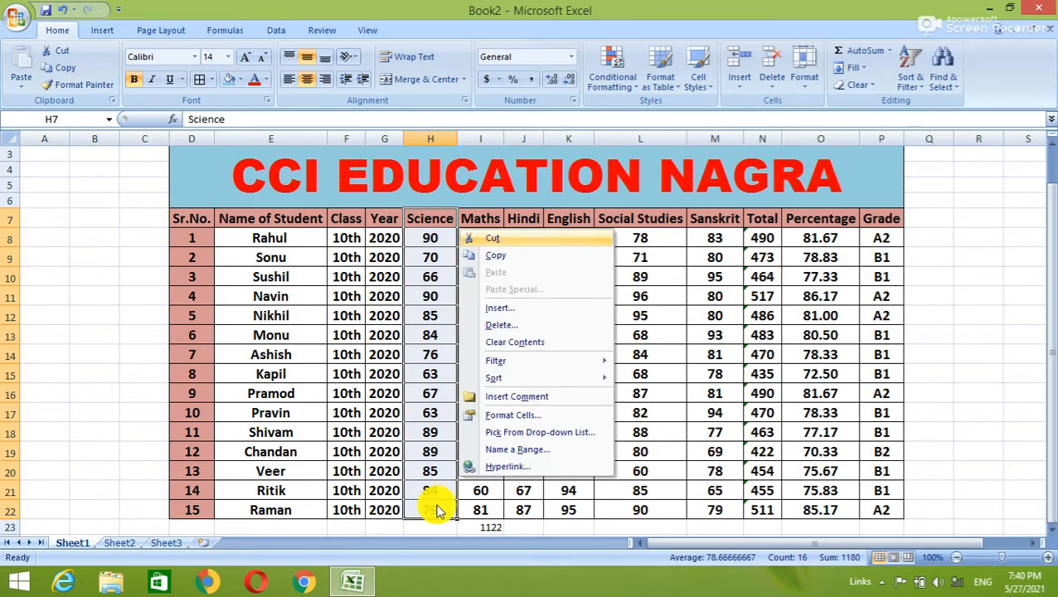
{"action": "mouse_move", "coordinate": [519, 382]}
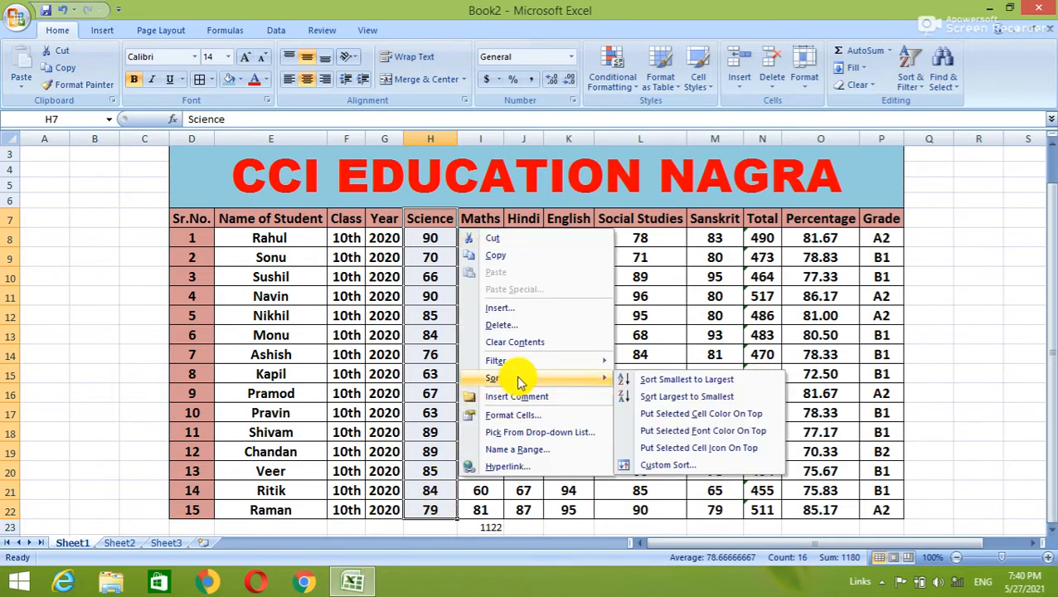
{"action": "left_click", "coordinate": [521, 453]}
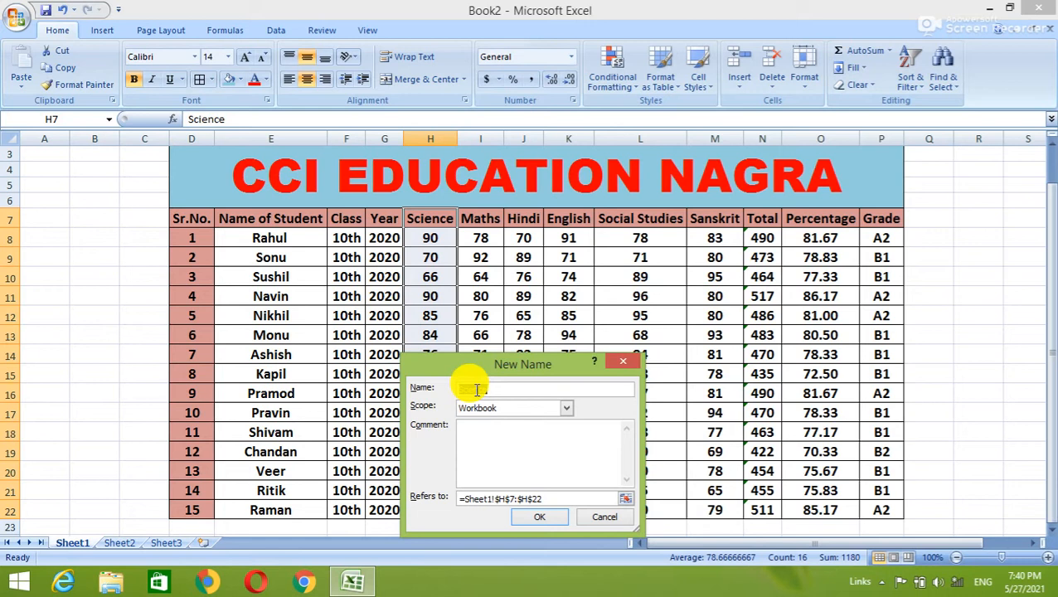
{"action": "key", "text": "BackSpace"}
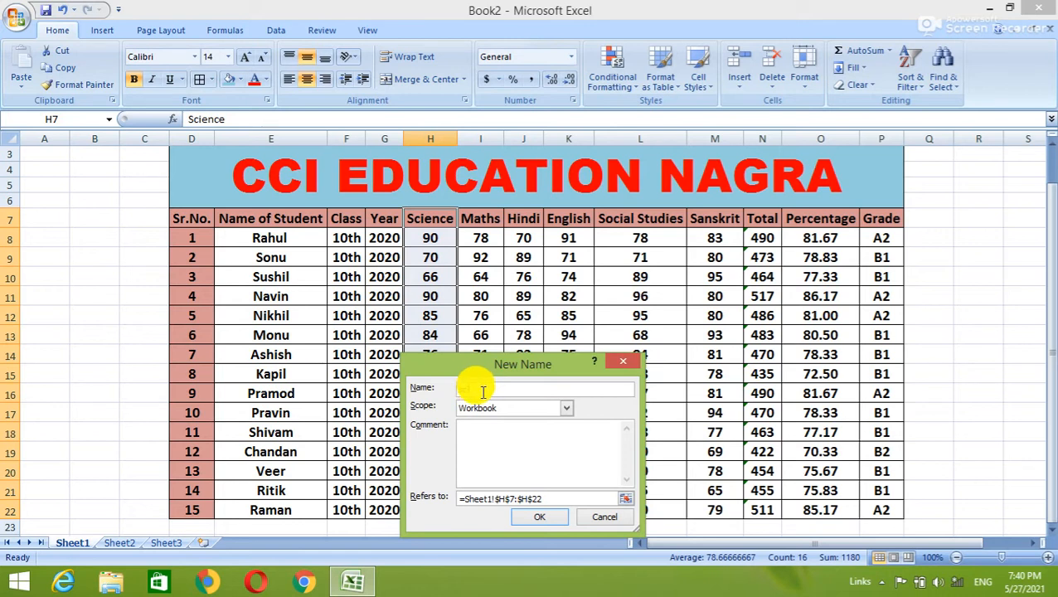
{"action": "type", "text": "sci"}
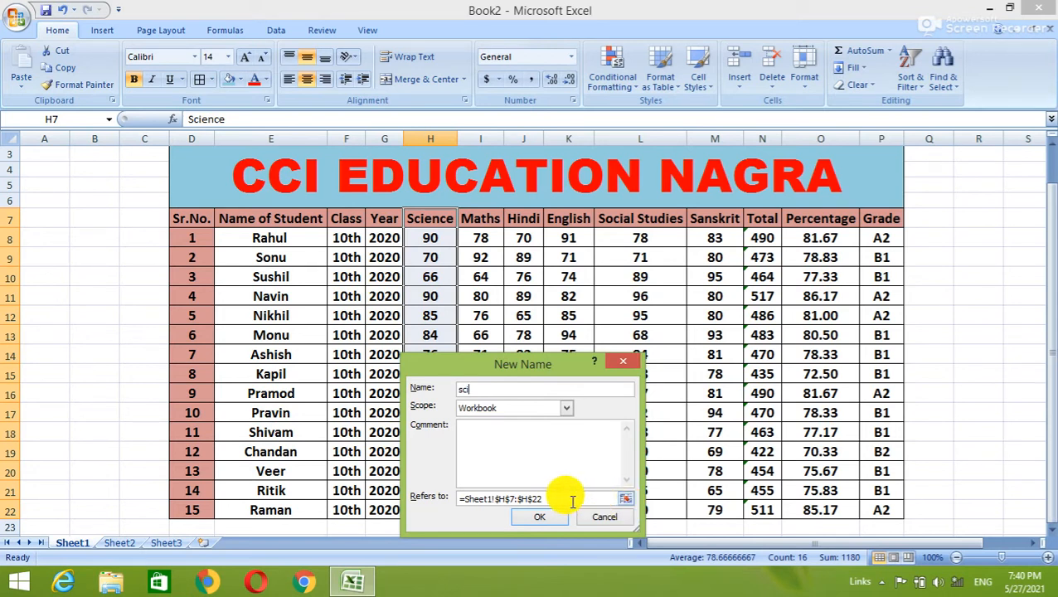
{"action": "left_click", "coordinate": [555, 517]}
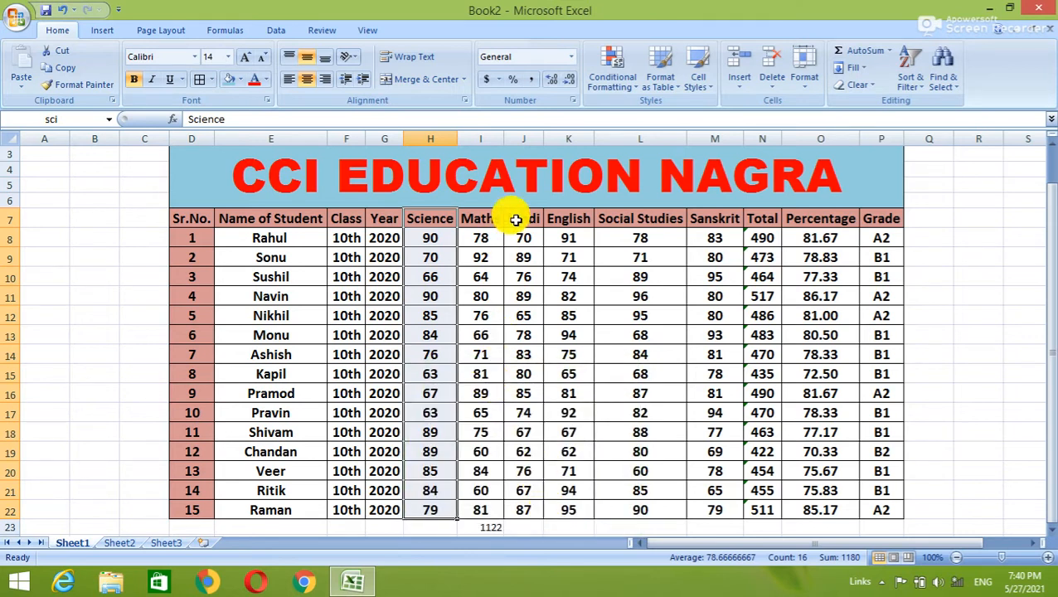
Name the Hindi marks range J7:J22 'hin'.
{"action": "left_click_drag", "start_coordinate": [513, 217], "coordinate": [529, 505]}
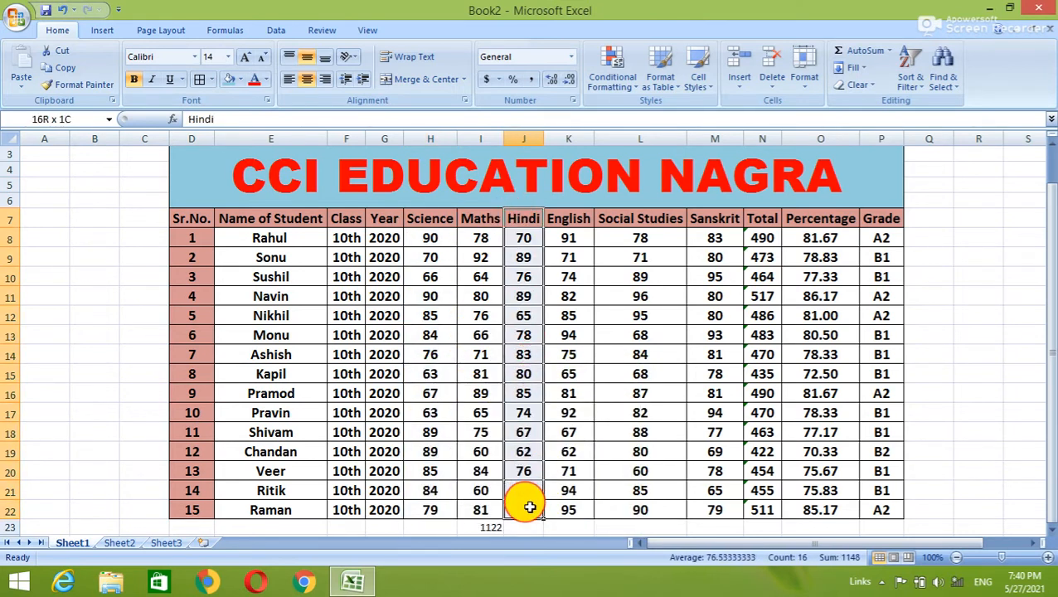
{"action": "right_click", "coordinate": [531, 506]}
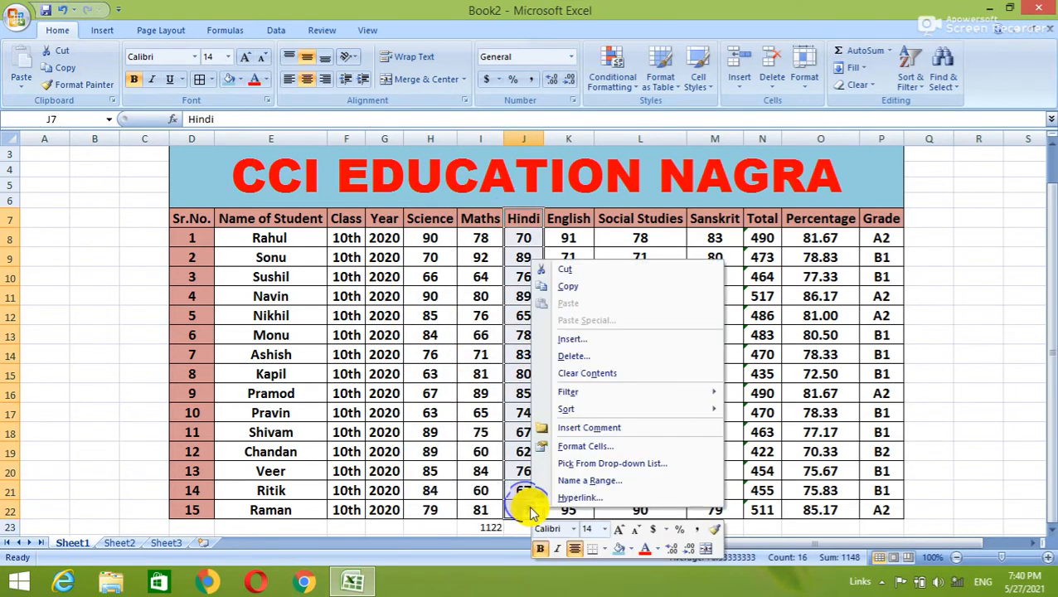
{"action": "left_click", "coordinate": [572, 480]}
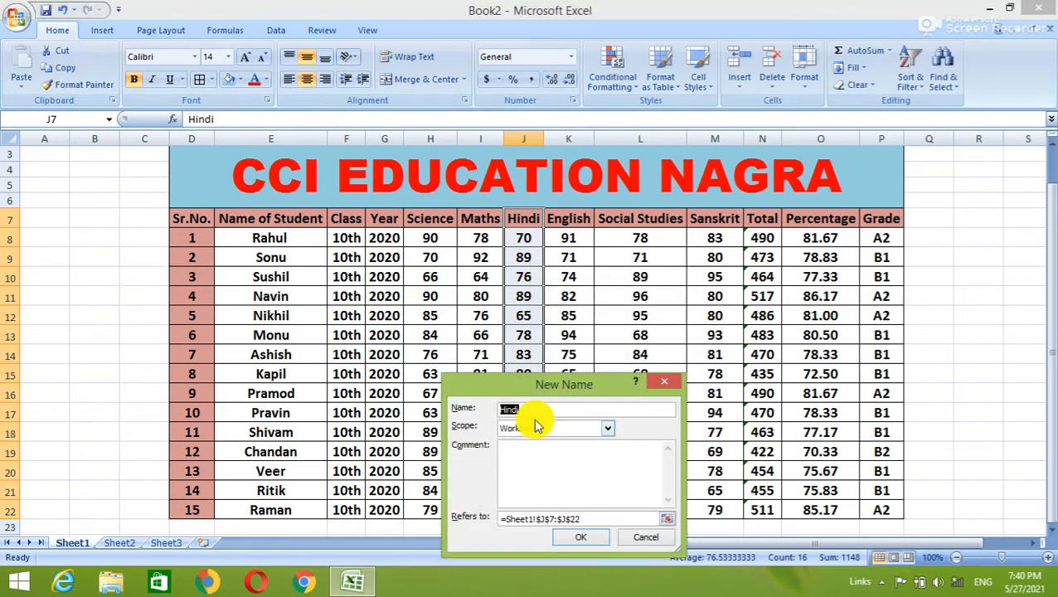
{"action": "type", "text": "hi"}
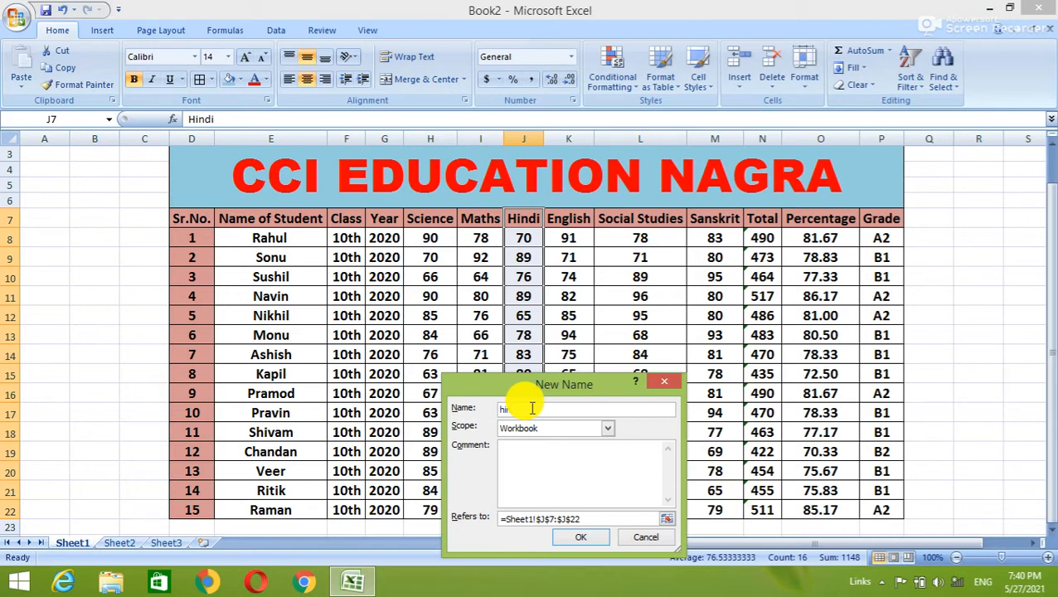
{"action": "type", "text": "n"}
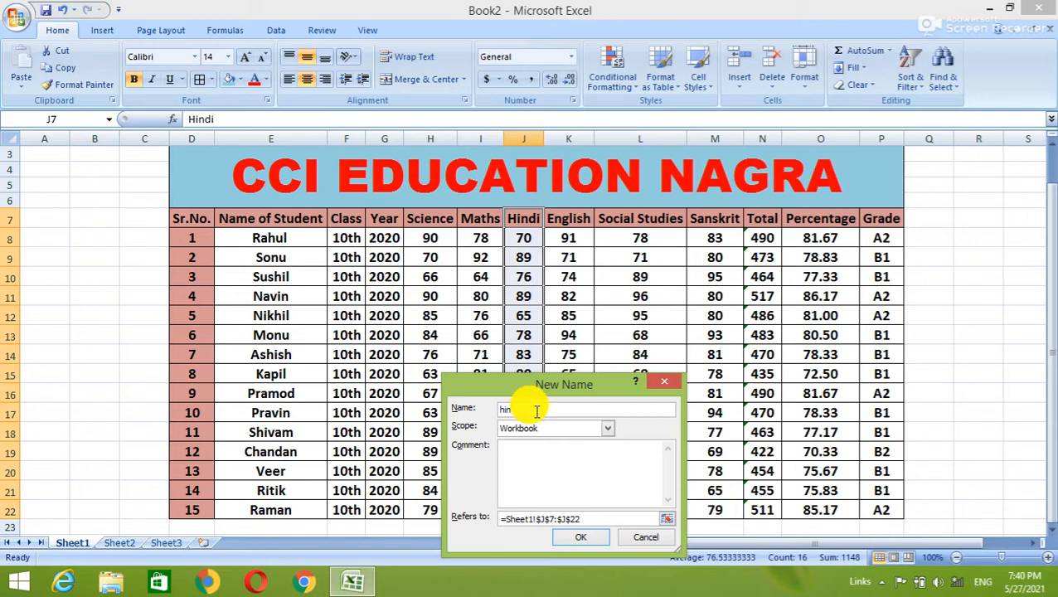
{"action": "left_click", "coordinate": [587, 538]}
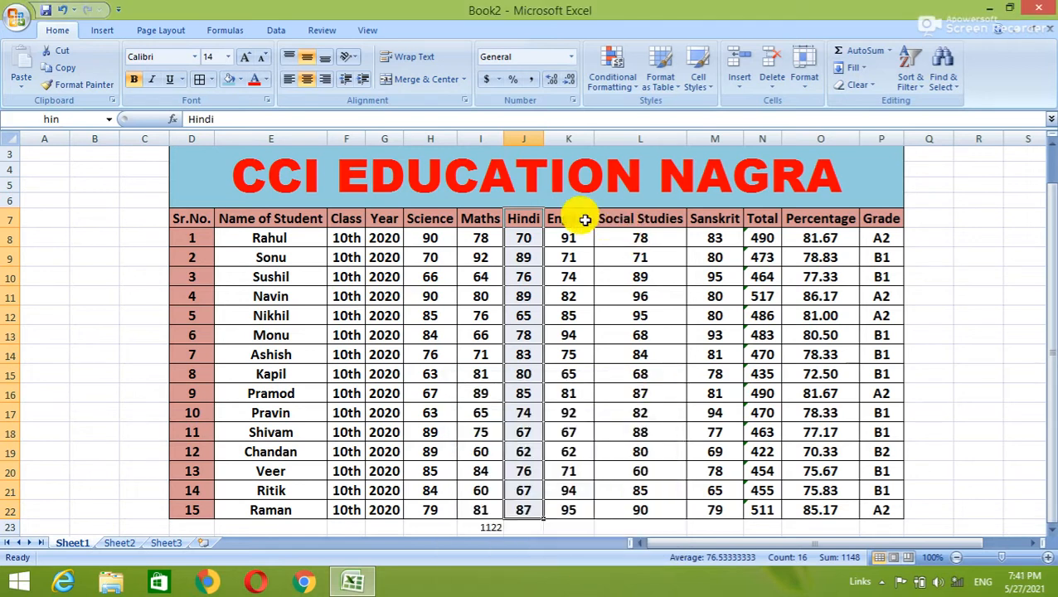
Name the Sanskrit marks range M7:M22 'san'.
{"action": "left_click_drag", "start_coordinate": [720, 217], "coordinate": [730, 509]}
{"action": "right_click", "coordinate": [728, 509]}
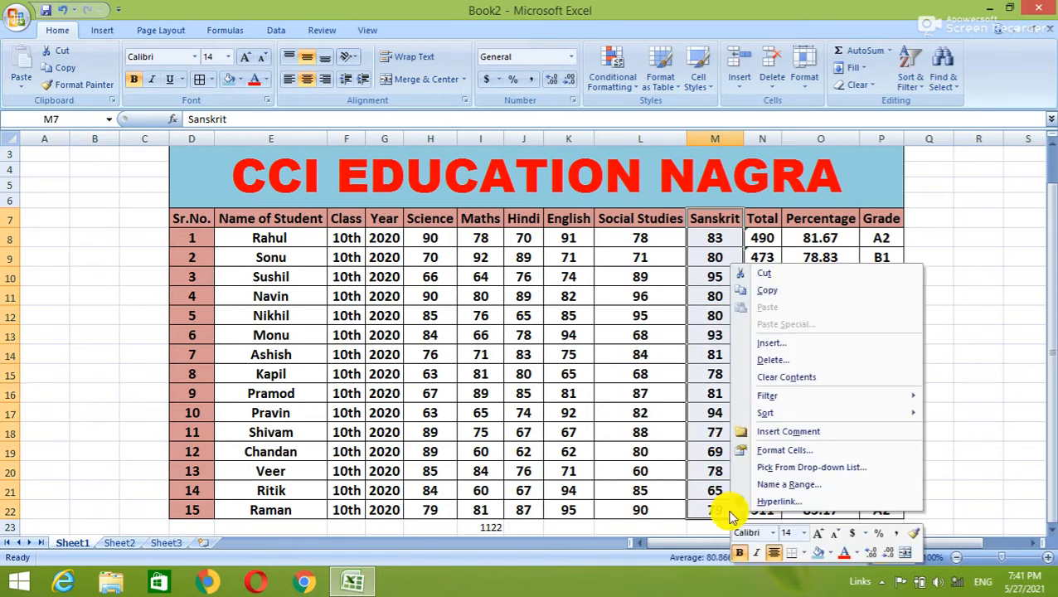
{"action": "left_click", "coordinate": [753, 488]}
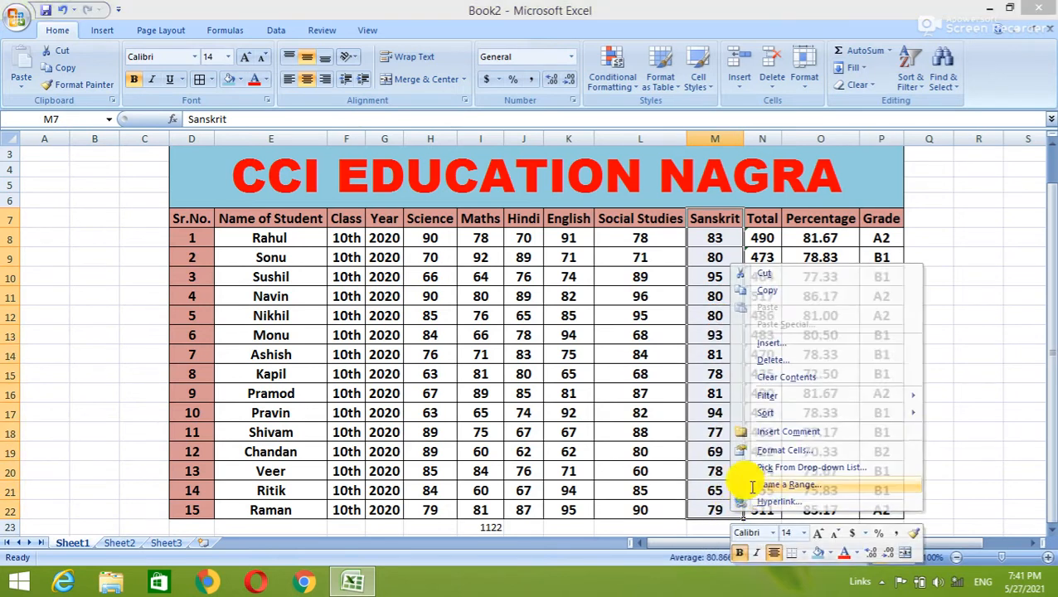
{"action": "type", "text": "s"}
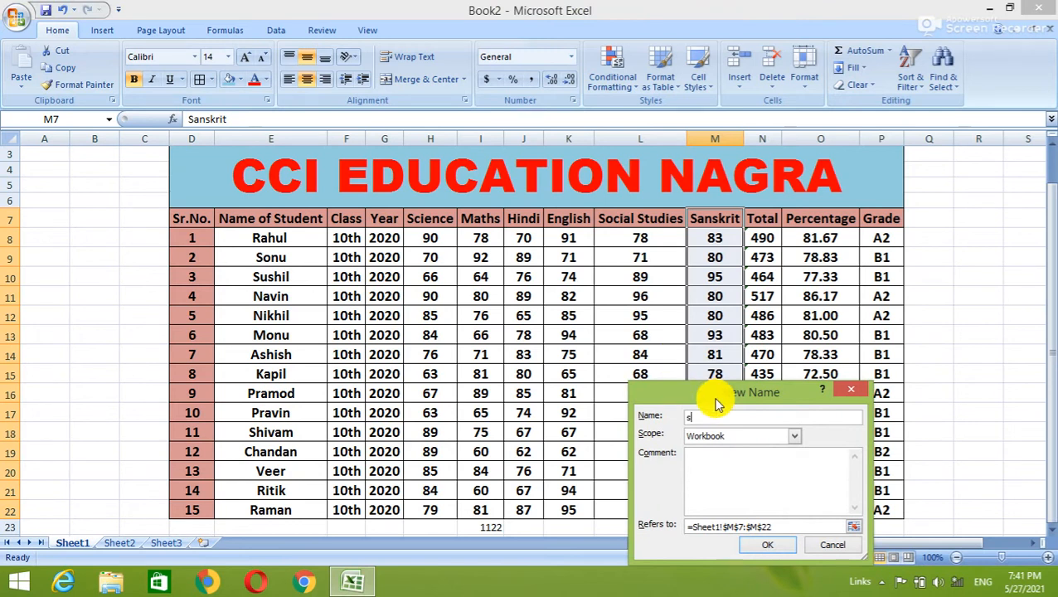
{"action": "type", "text": "an"}
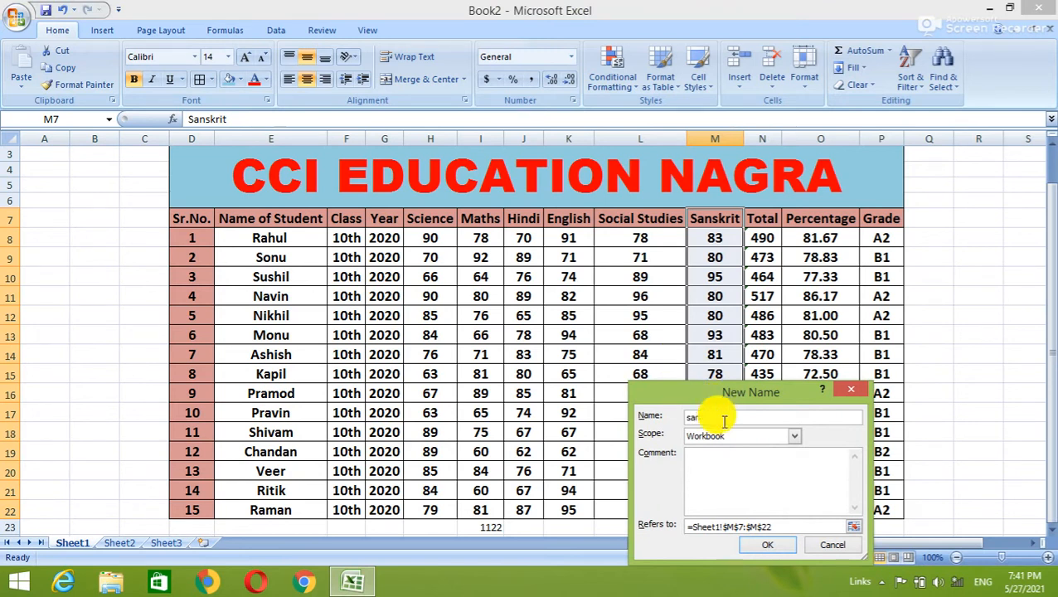
{"action": "left_click", "coordinate": [768, 545]}
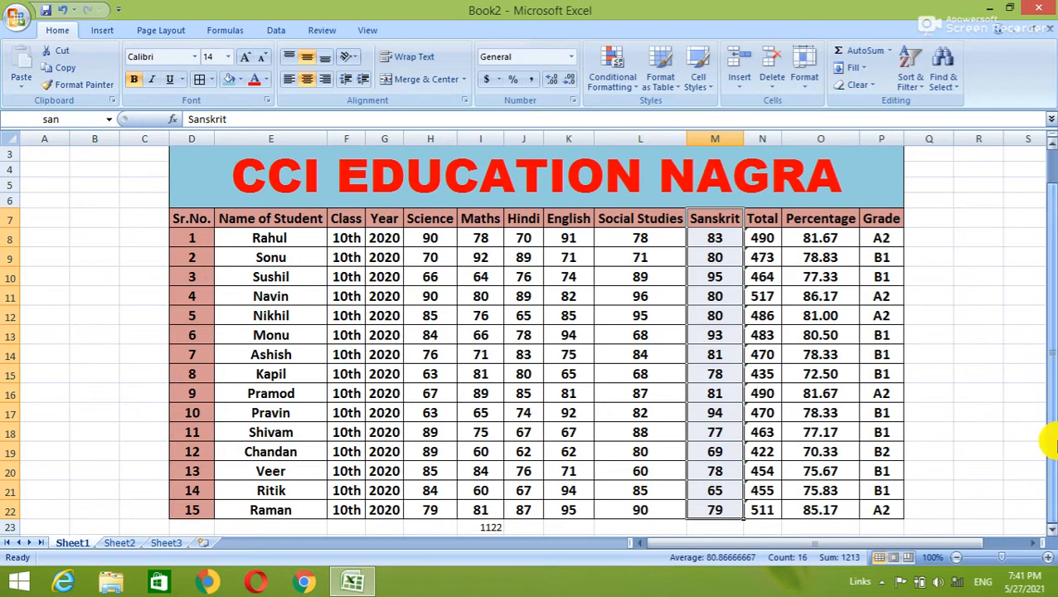
Enter =SUM(sci,hin,san) in R12, returning 3541.
{"action": "left_click", "coordinate": [990, 322]}
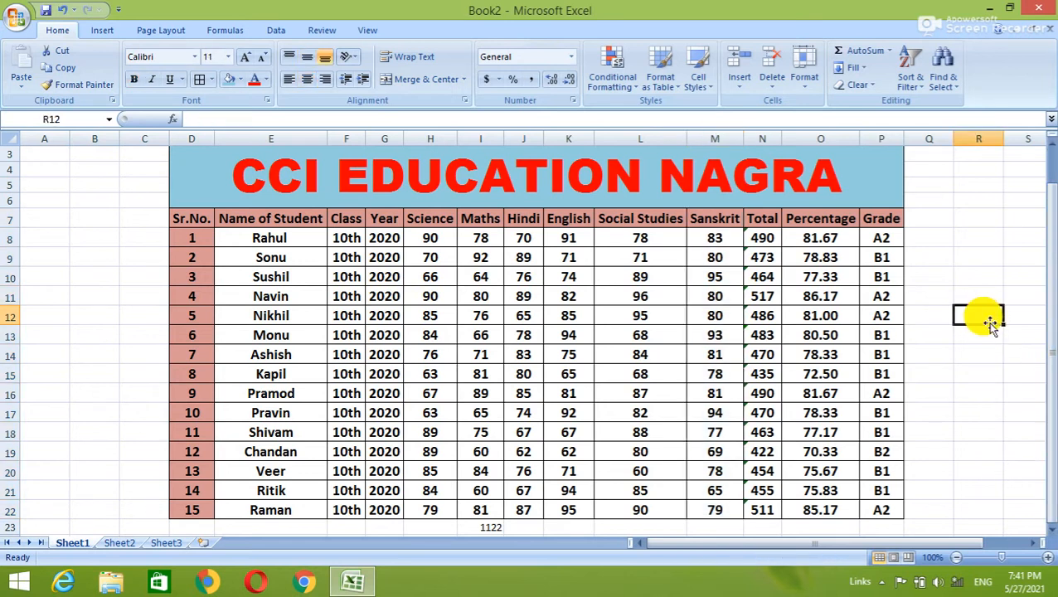
{"action": "type", "text": "="}
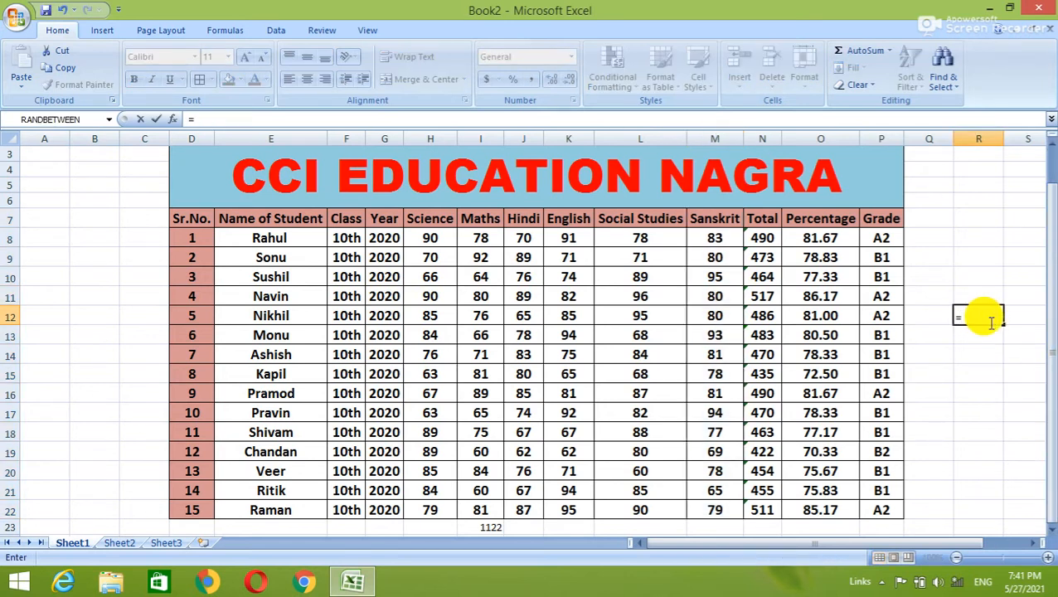
{"action": "type", "text": "sum"}
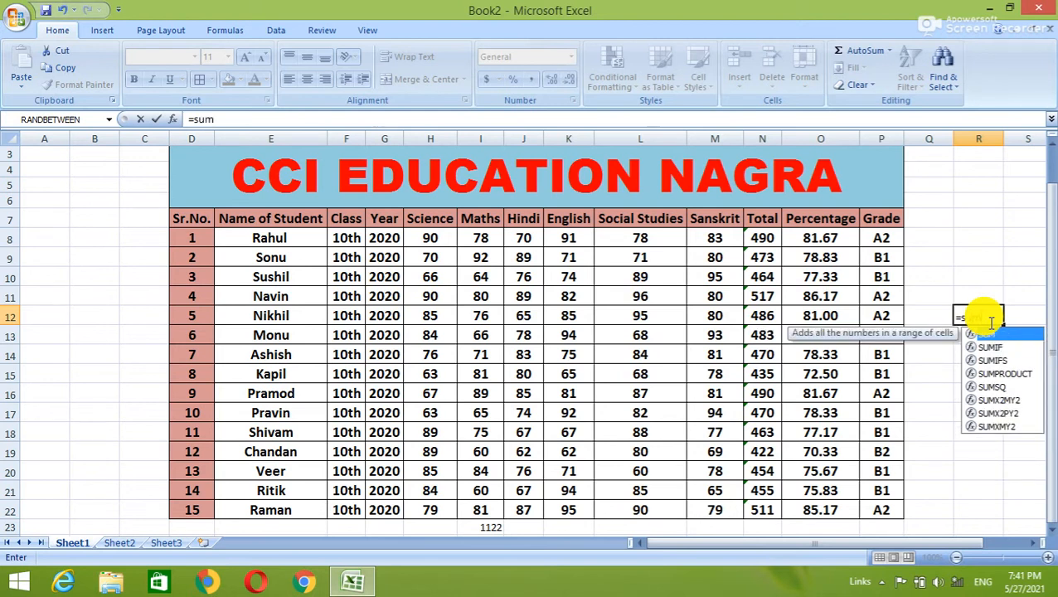
{"action": "type", "text": "("}
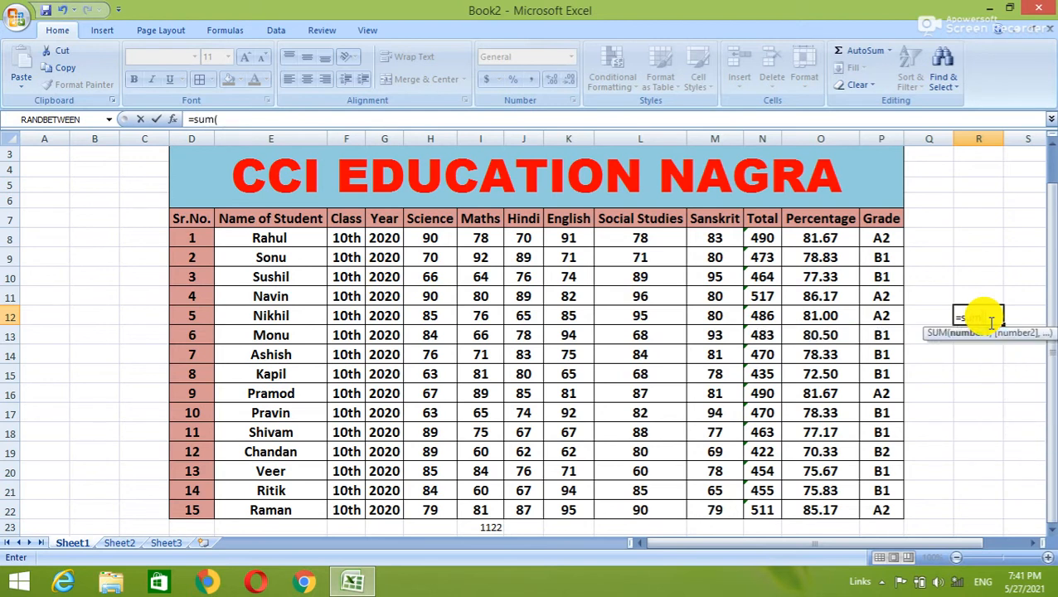
{"action": "type", "text": "sci"}
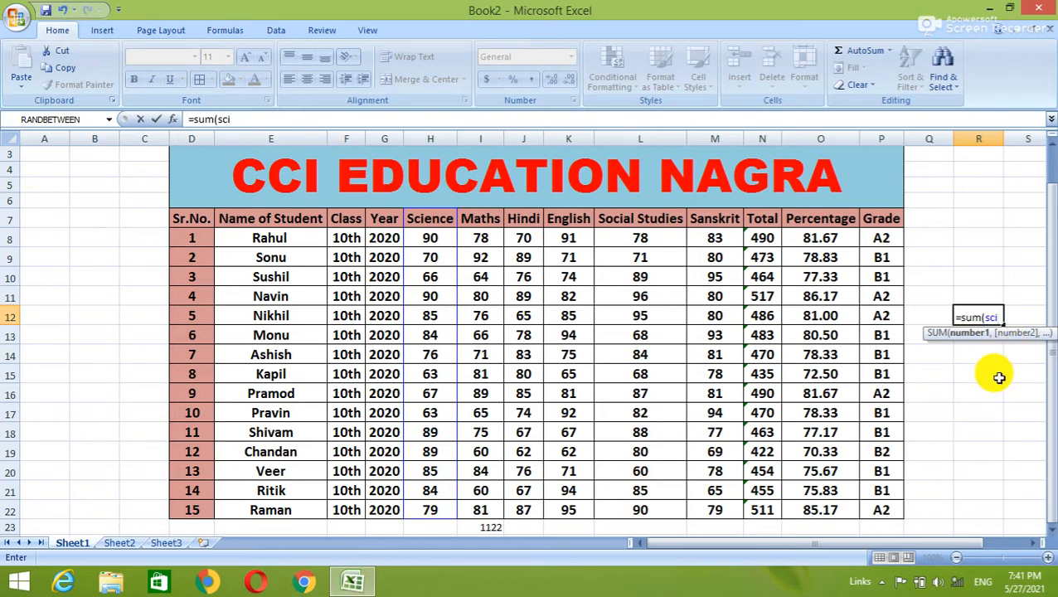
{"action": "type", "text": ","}
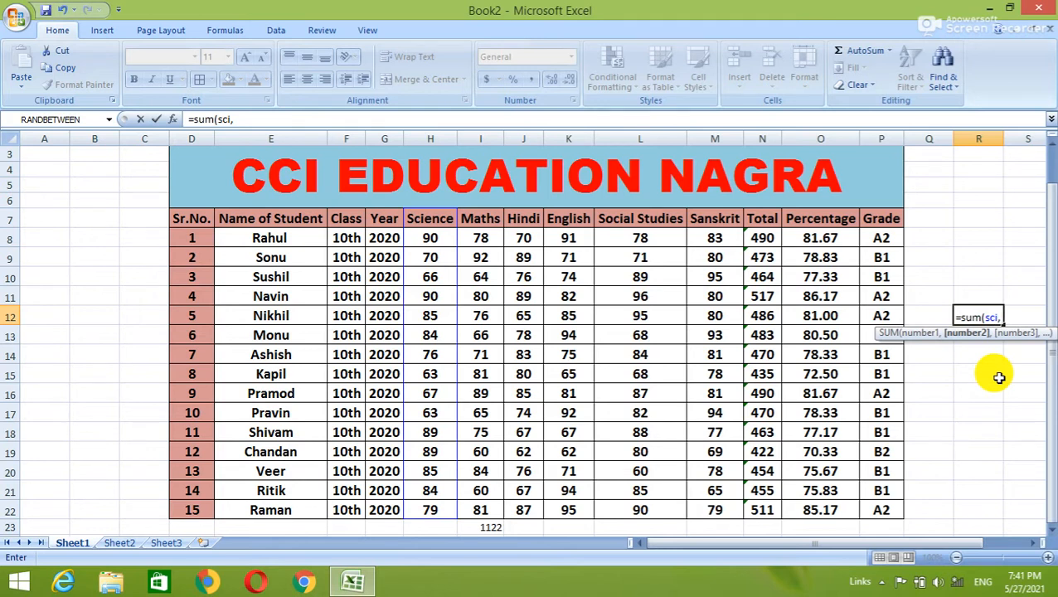
{"action": "key", "text": "BackSpace"}
{"action": "type", "text": ":"}
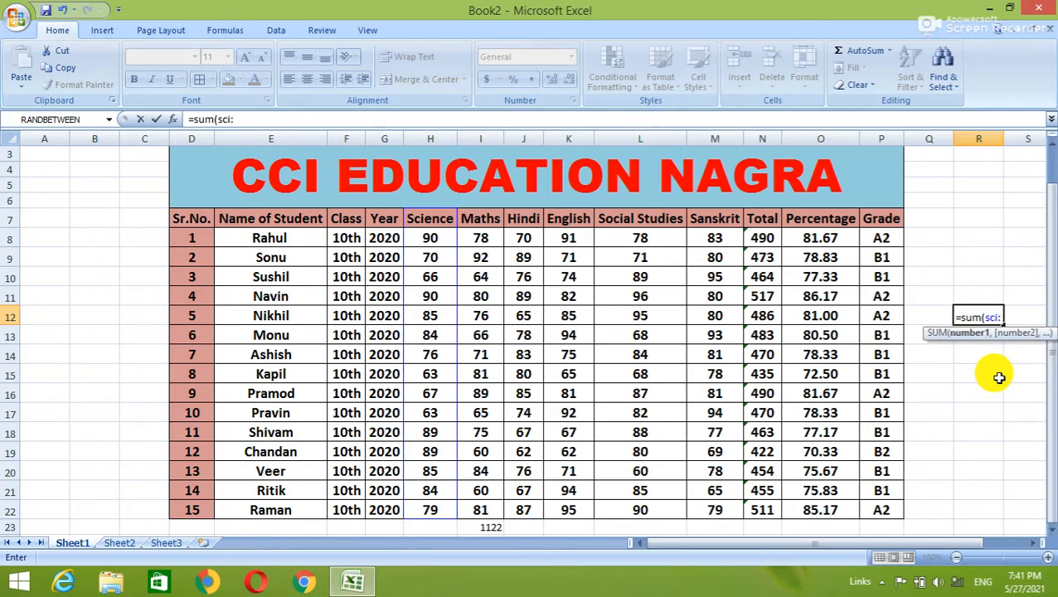
{"action": "key", "text": "BackSpace"}
{"action": "type", "text": ","}
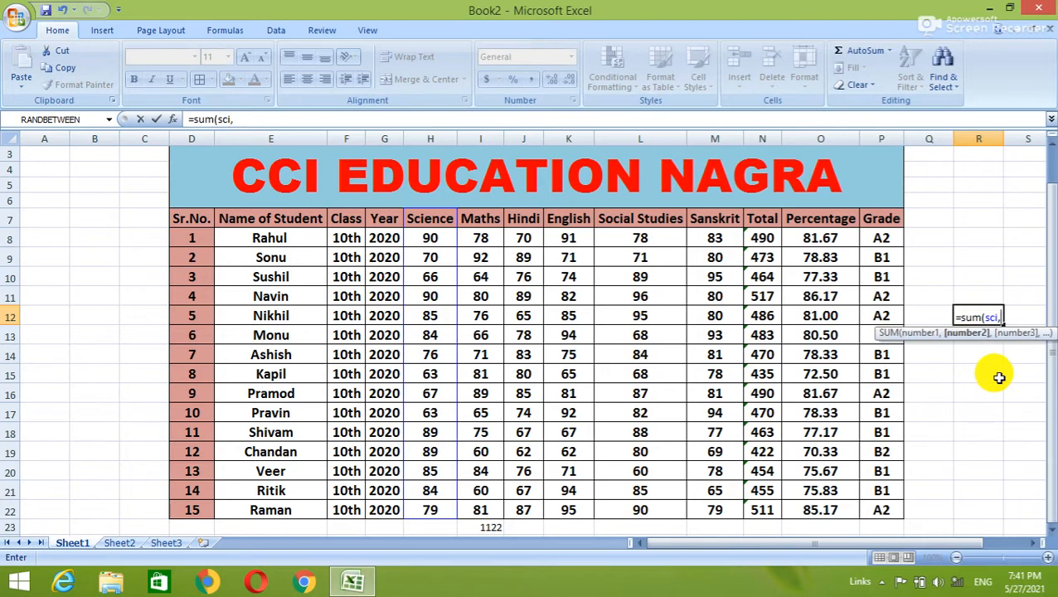
{"action": "type", "text": "hin"}
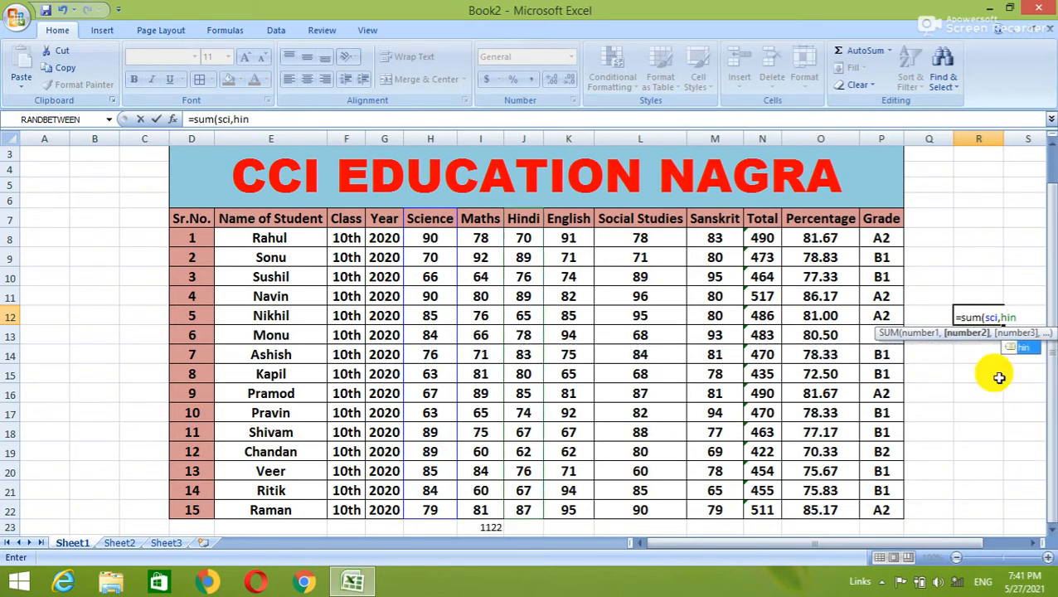
{"action": "type", "text": ",san"}
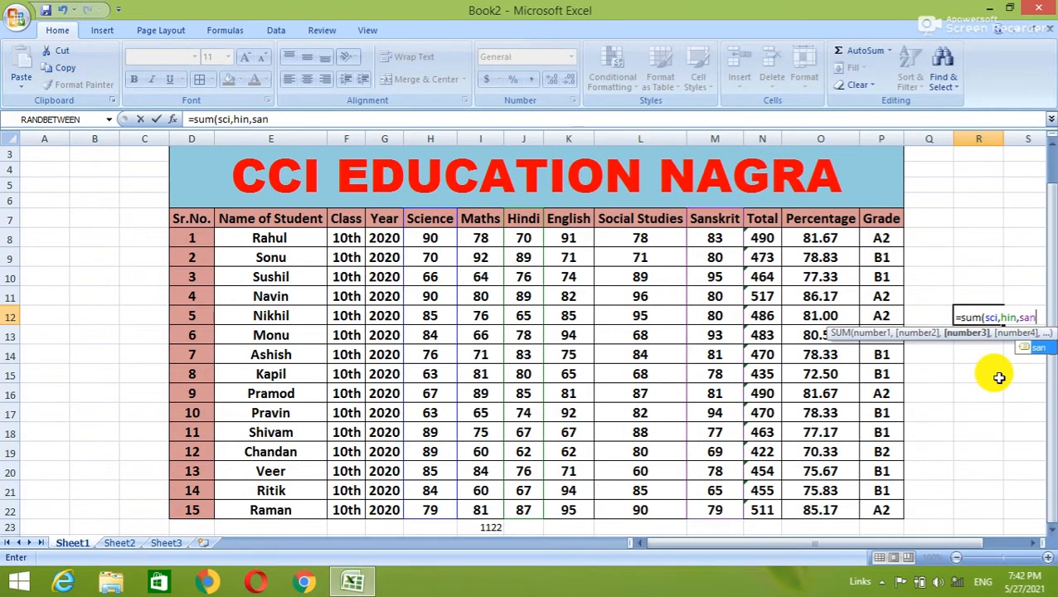
{"action": "type", "text": ")"}
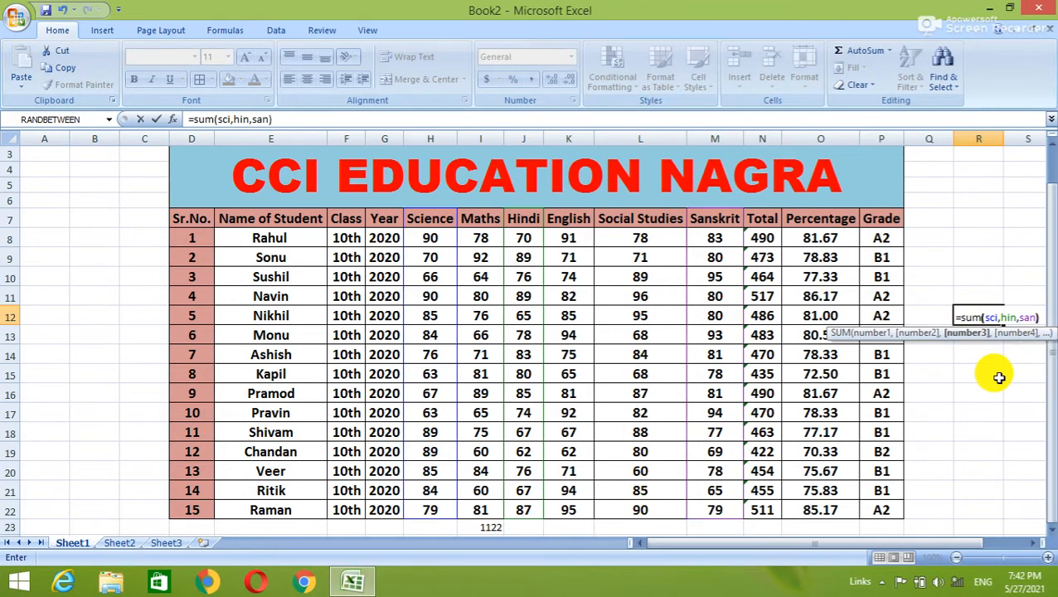
{"action": "key", "text": "Return"}
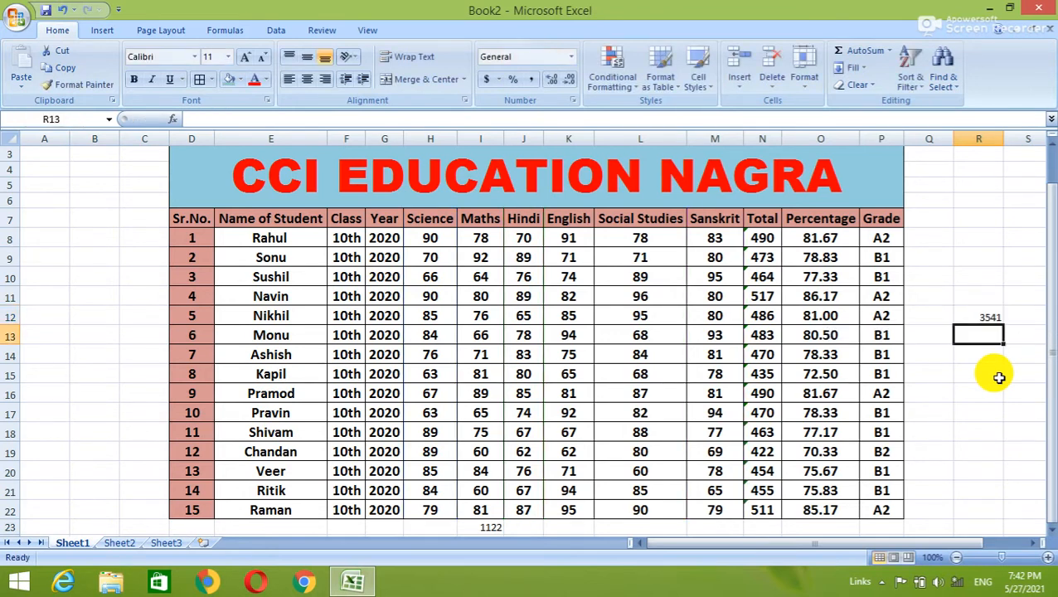
{"action": "left_click", "coordinate": [965, 316]}
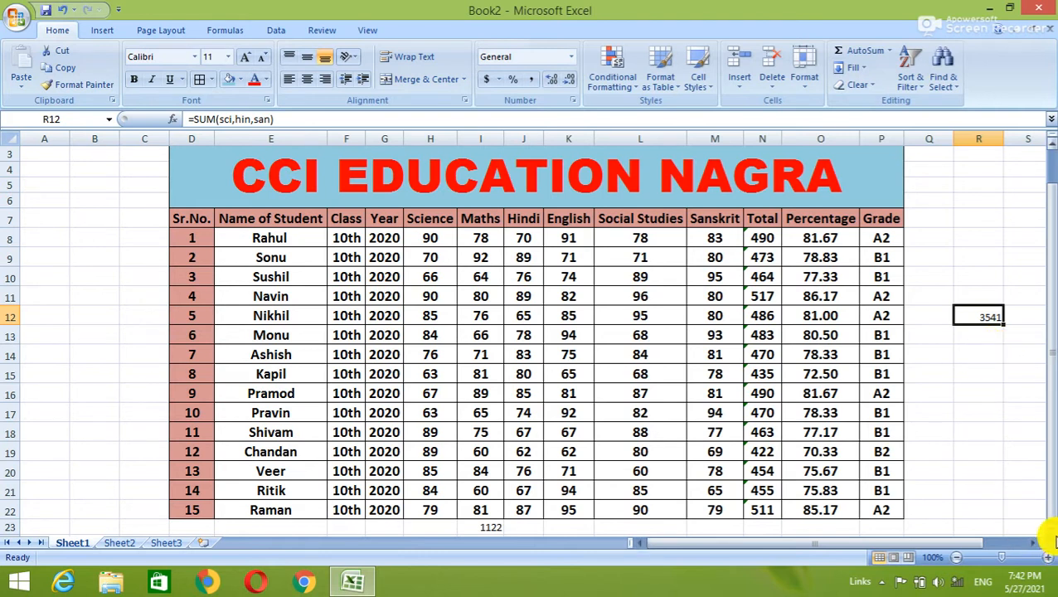
{"action": "left_click", "coordinate": [1051, 528]}
{"action": "left_click", "coordinate": [1051, 535]}
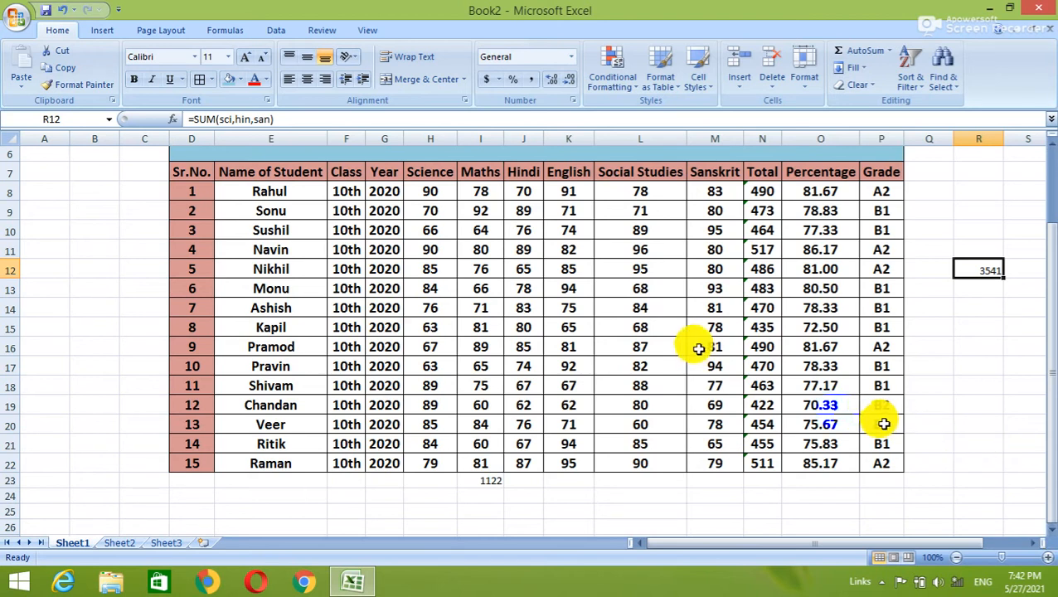
AutoSum the Science, Hindi and Sanskrit columns into row 23 (1180, 1148, 1213).
{"action": "left_click_drag", "start_coordinate": [427, 172], "coordinate": [438, 460]}
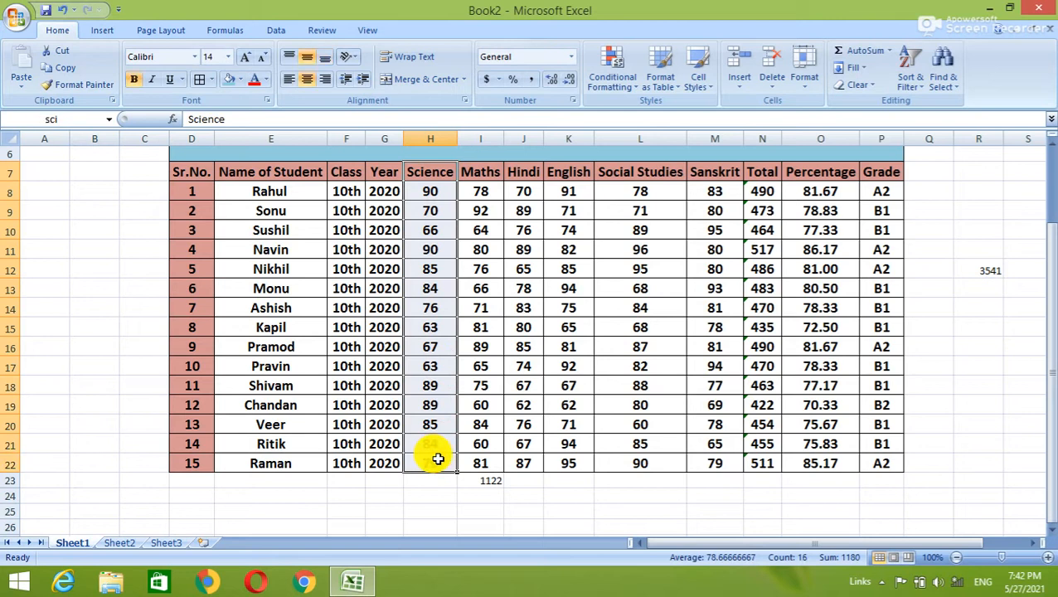
{"action": "key", "text": "alt+equal"}
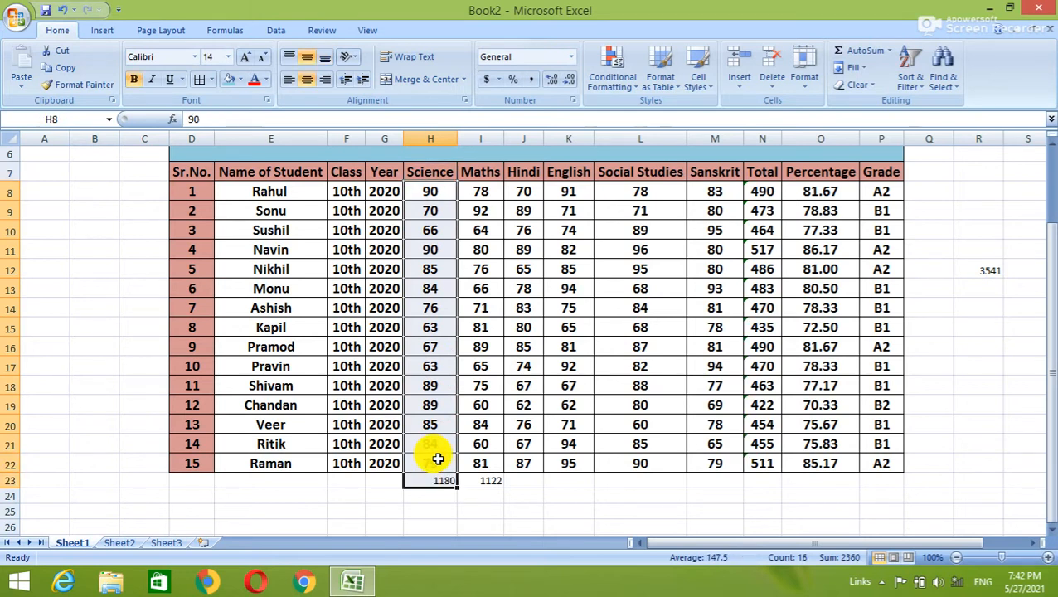
{"action": "left_click", "coordinate": [481, 479]}
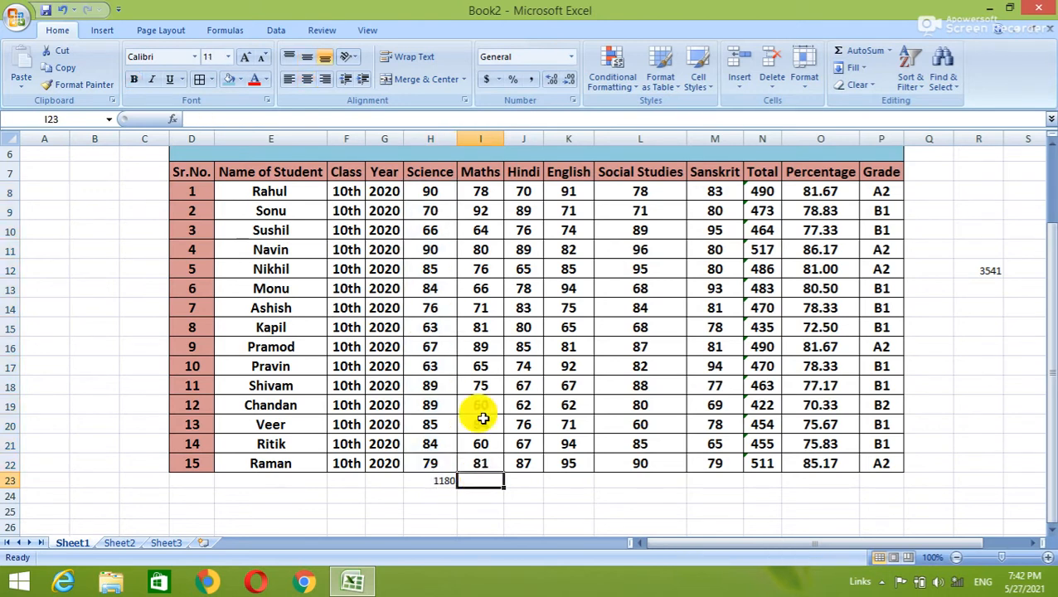
{"action": "left_click_drag", "start_coordinate": [527, 172], "coordinate": [533, 468]}
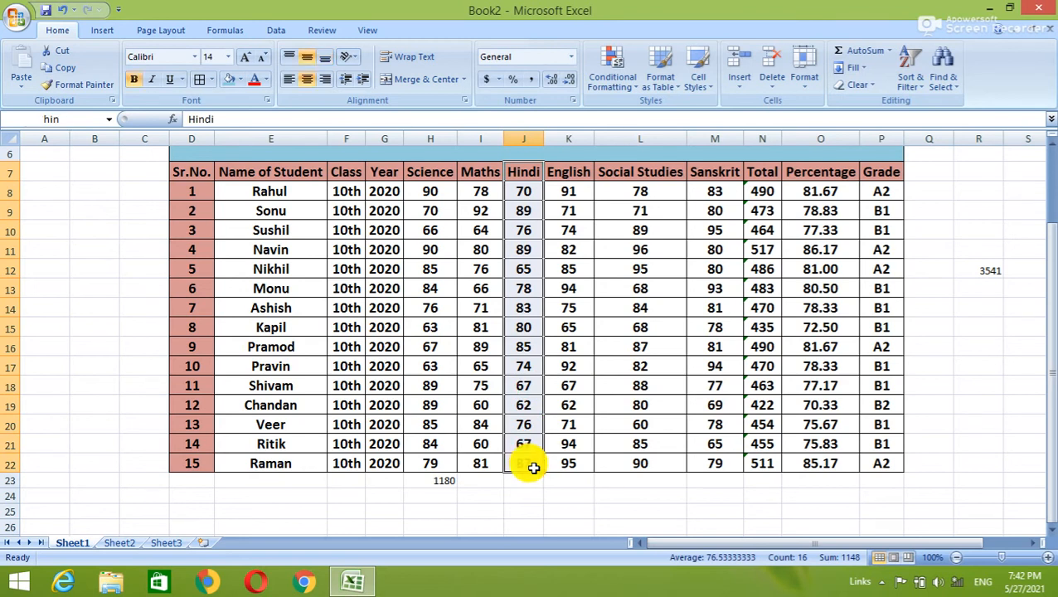
{"action": "key", "text": "alt+equal"}
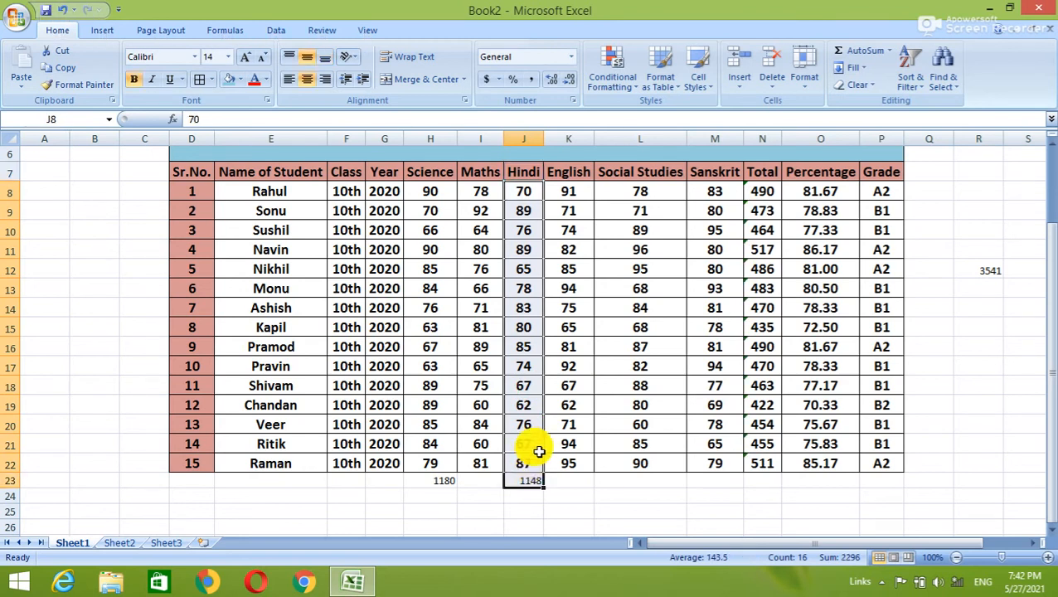
{"action": "left_click_drag", "start_coordinate": [718, 172], "coordinate": [731, 462]}
{"action": "key", "text": "alt+equal"}
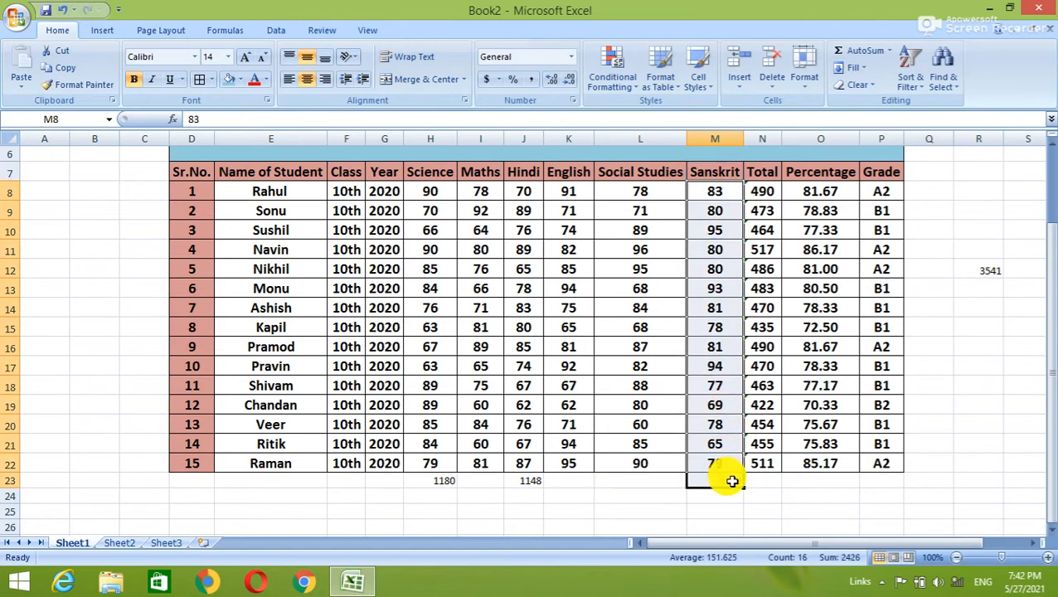
Enter =SUM(H23:M23) in K25 for a grand total of 3541.
{"action": "left_click", "coordinate": [573, 506]}
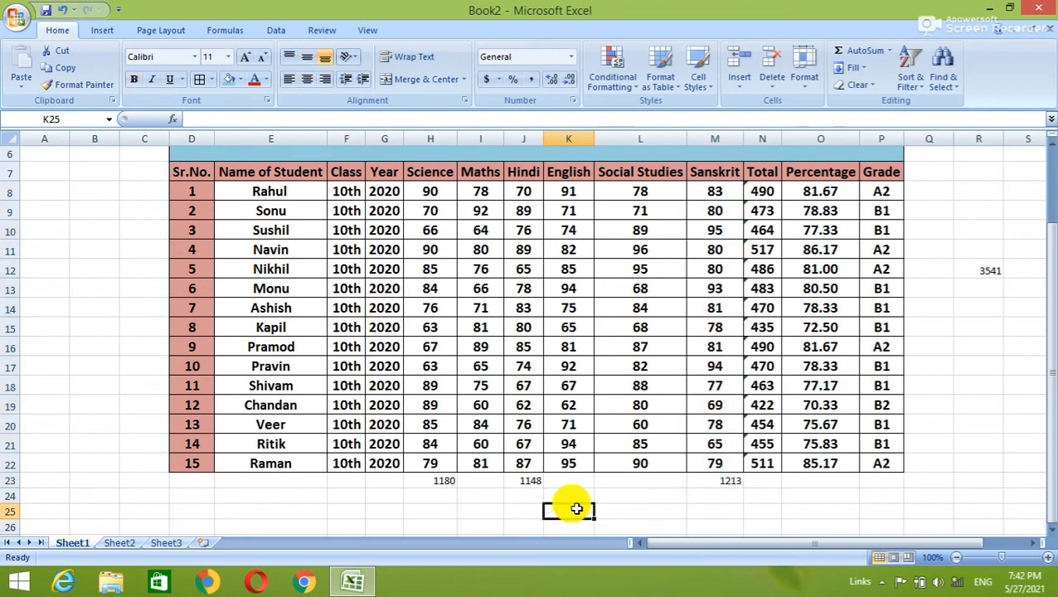
{"action": "type", "text": "=su"}
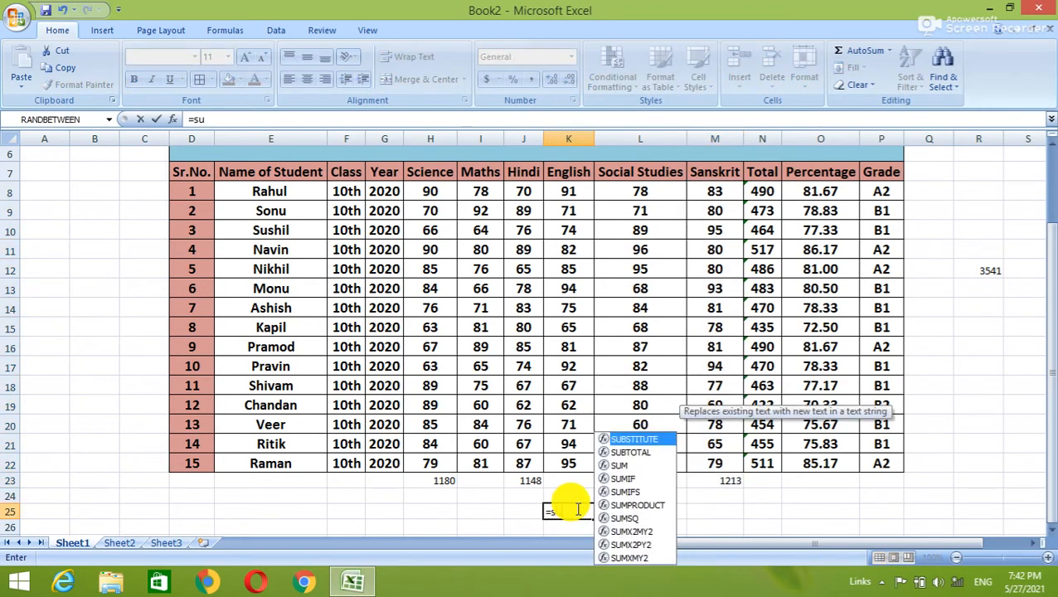
{"action": "type", "text": "m("}
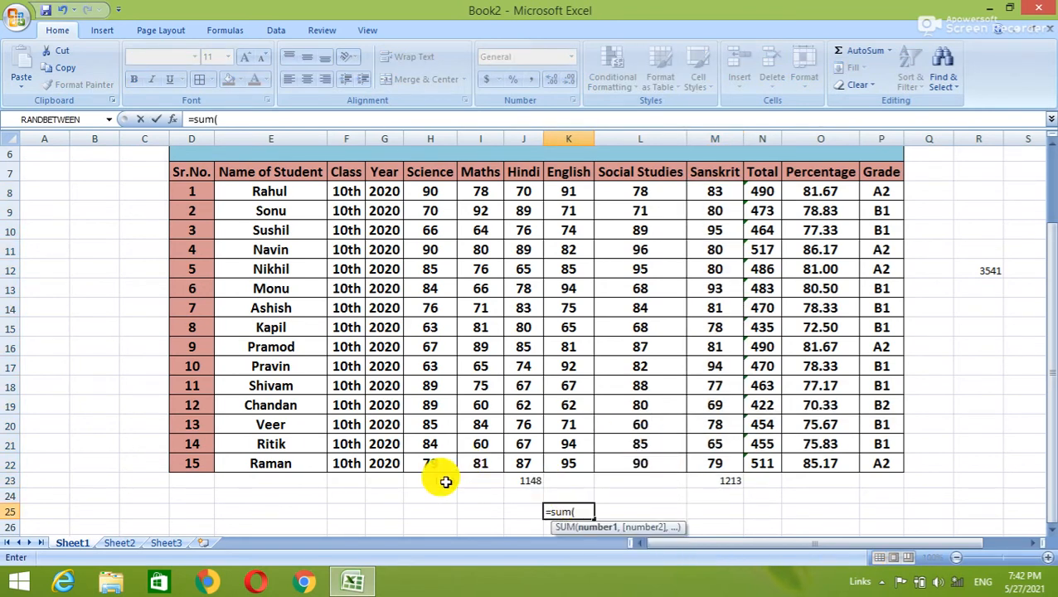
{"action": "left_click_drag", "start_coordinate": [433, 482], "coordinate": [741, 483]}
{"action": "type", "text": ")"}
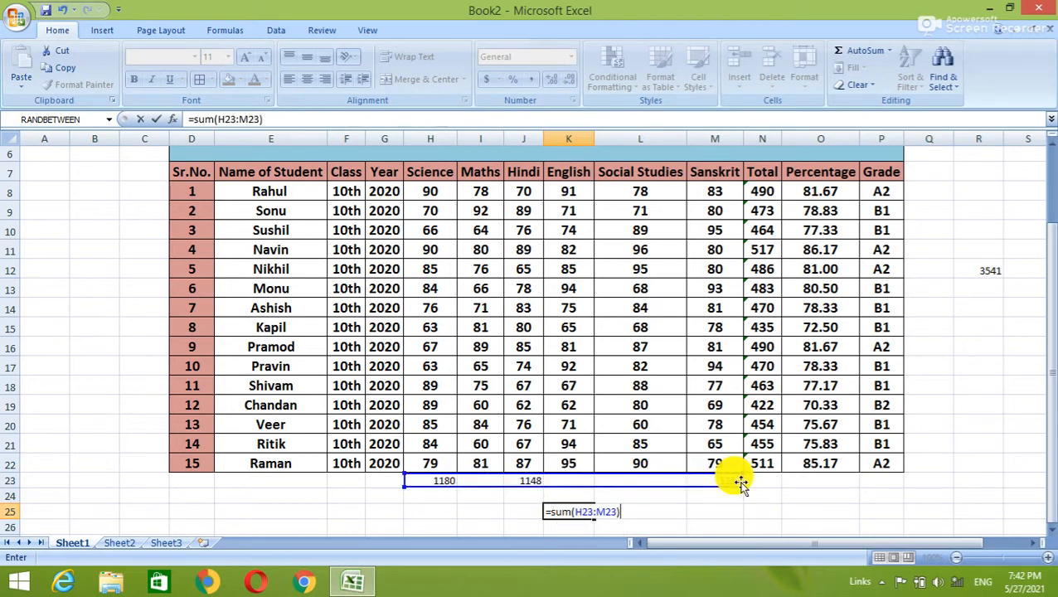
{"action": "key", "text": "Return"}
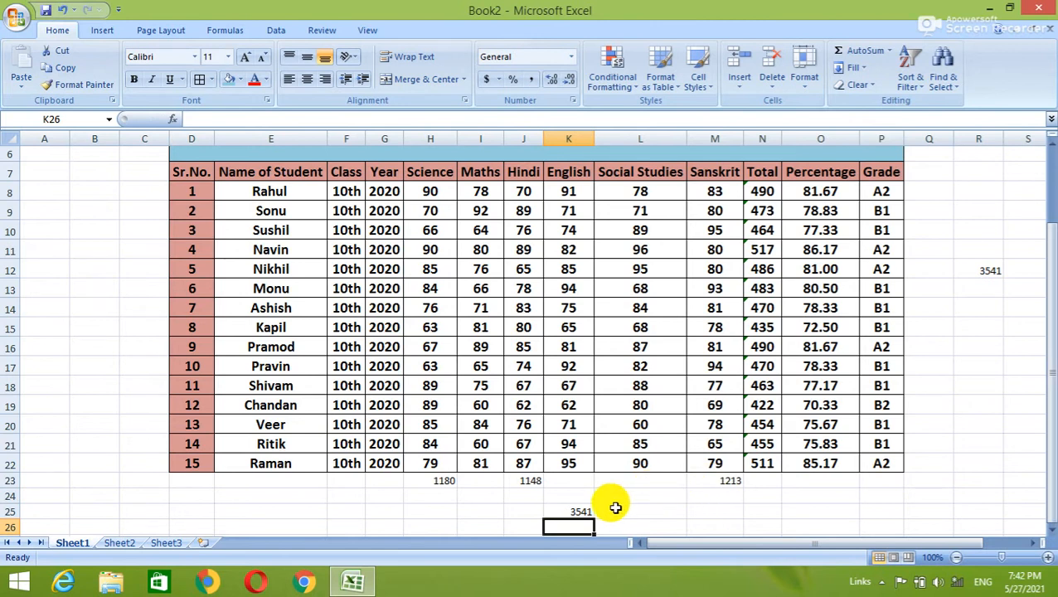
{"action": "left_click", "coordinate": [578, 514]}
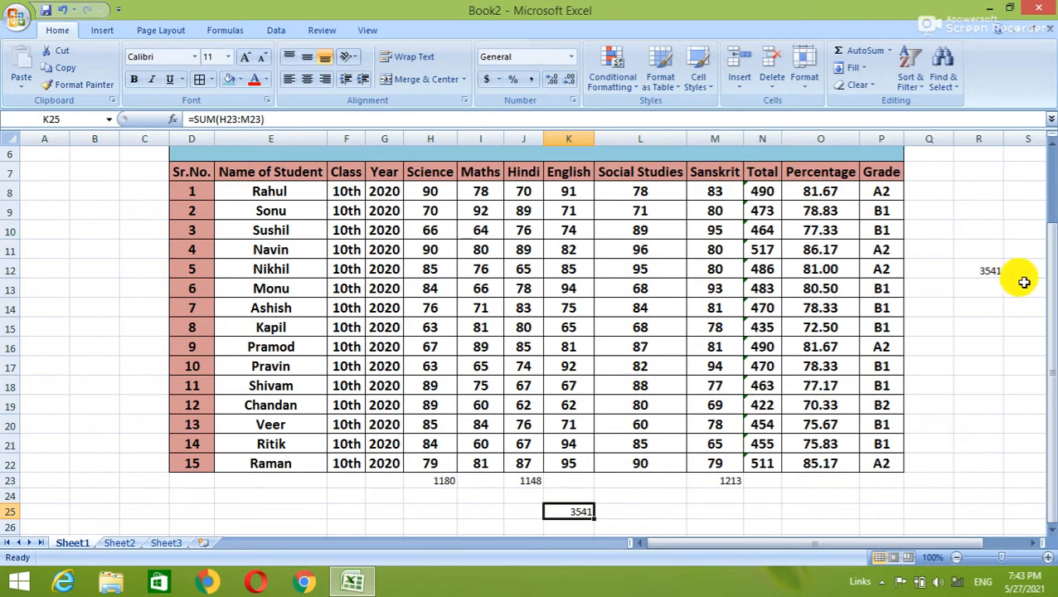
{"action": "left_click_drag", "start_coordinate": [1052, 291], "coordinate": [1050, 261]}
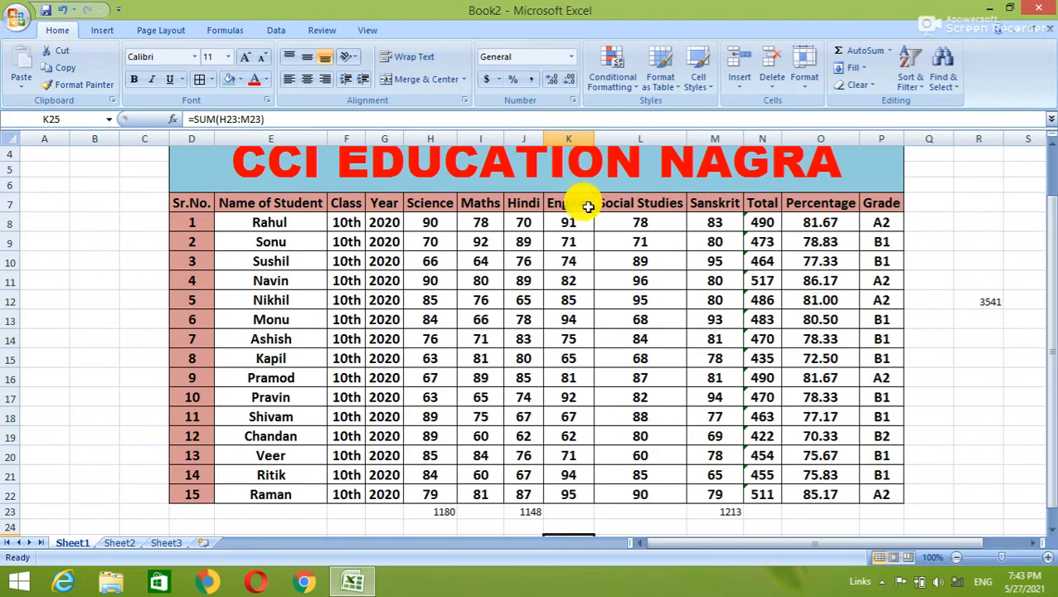
Open the Protect Sheet dialog from the Review ribbon.
{"action": "left_click", "coordinate": [317, 29]}
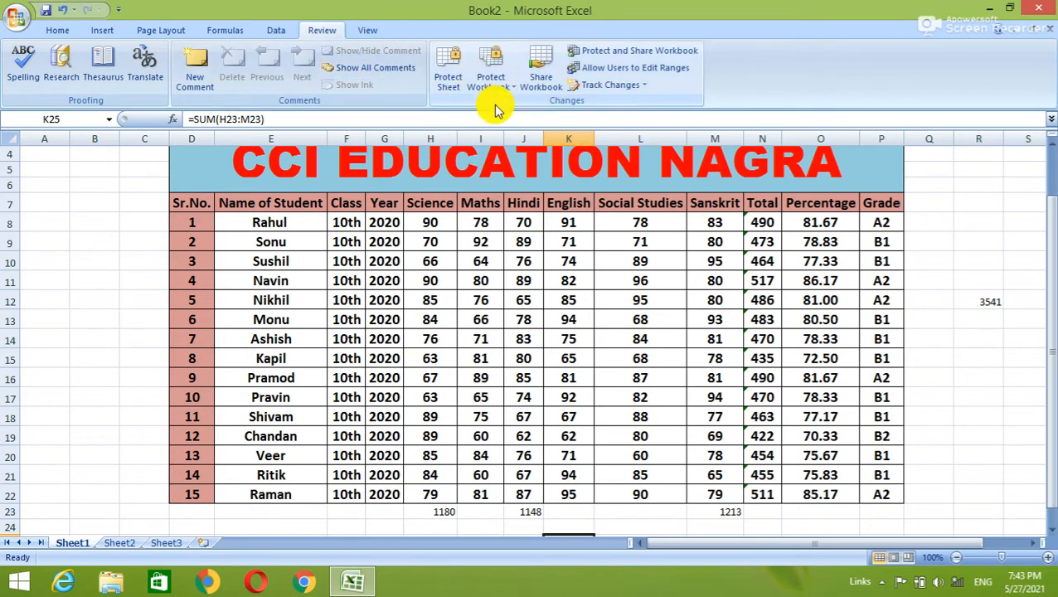
{"action": "left_click", "coordinate": [448, 71]}
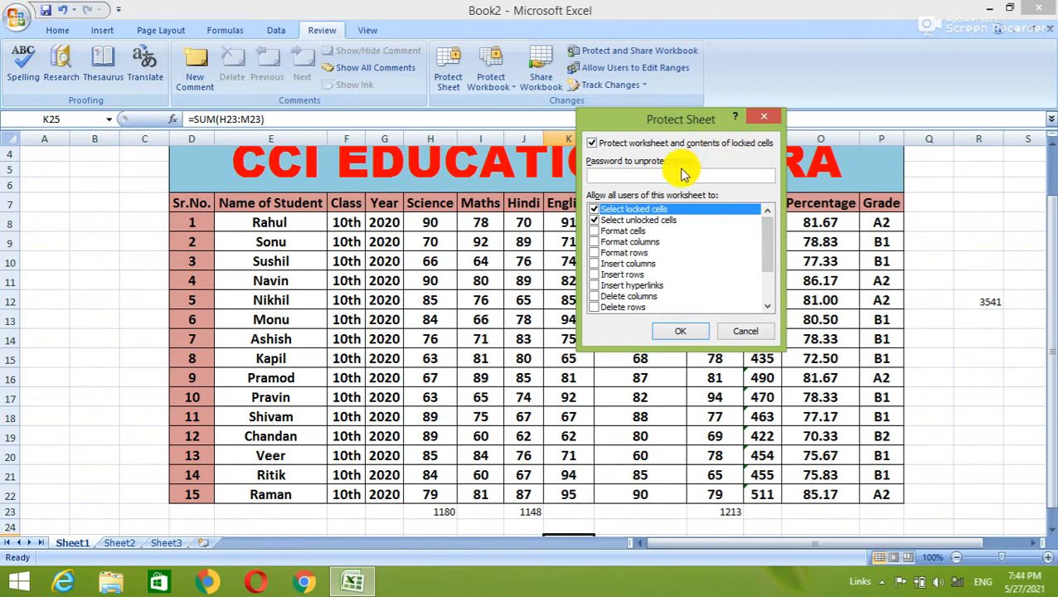
Allow formatting cells, columns and rows, inserting columns, rows and hyperlinks, and deleting columns.
{"action": "left_click", "coordinate": [618, 232]}
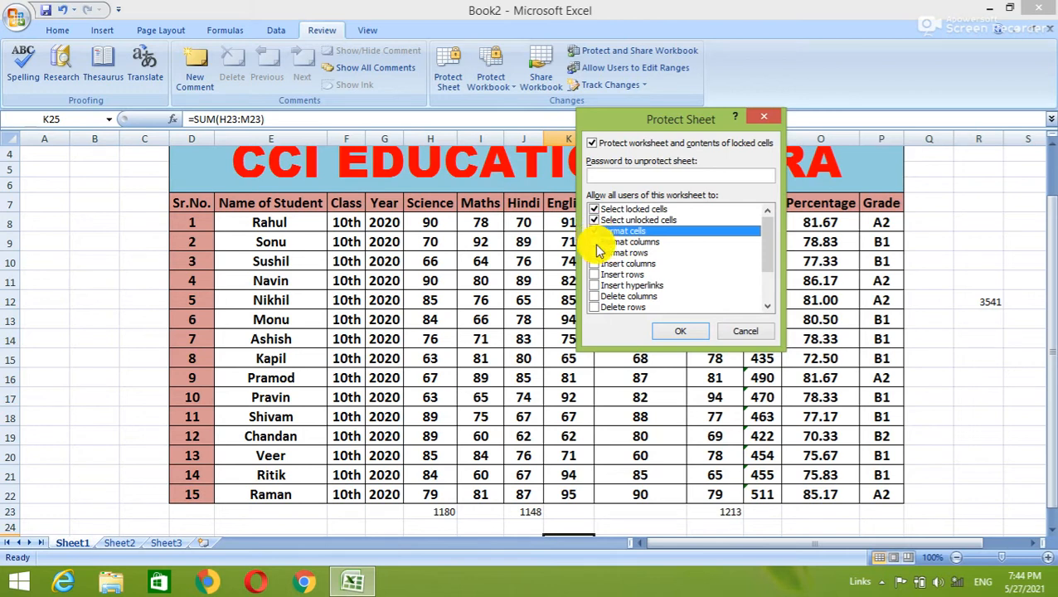
{"action": "left_click", "coordinate": [595, 243]}
{"action": "left_click", "coordinate": [595, 253]}
{"action": "left_click", "coordinate": [595, 263]}
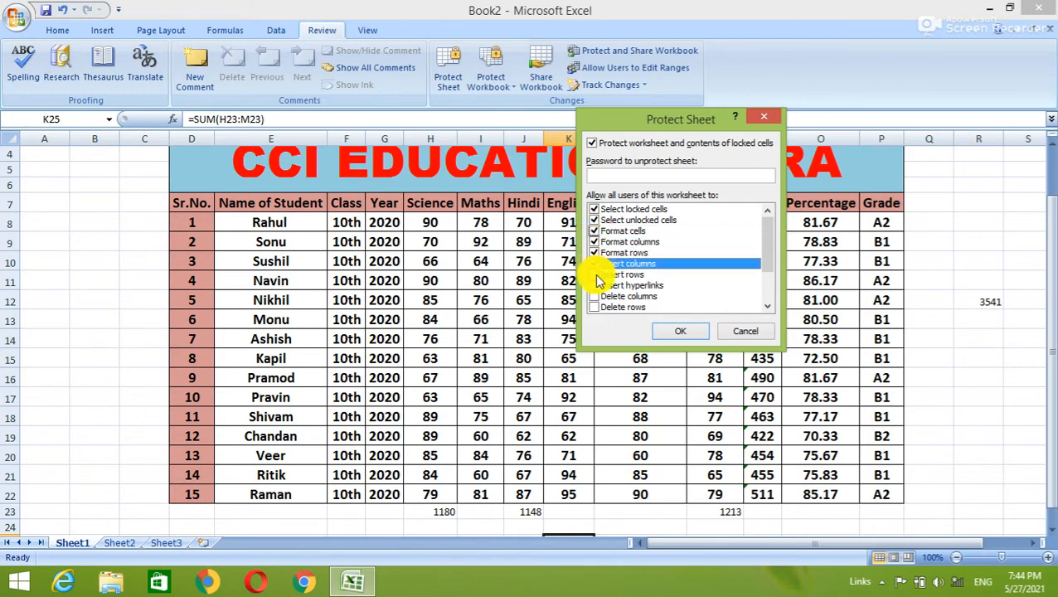
{"action": "left_click", "coordinate": [595, 274]}
{"action": "left_click", "coordinate": [595, 286]}
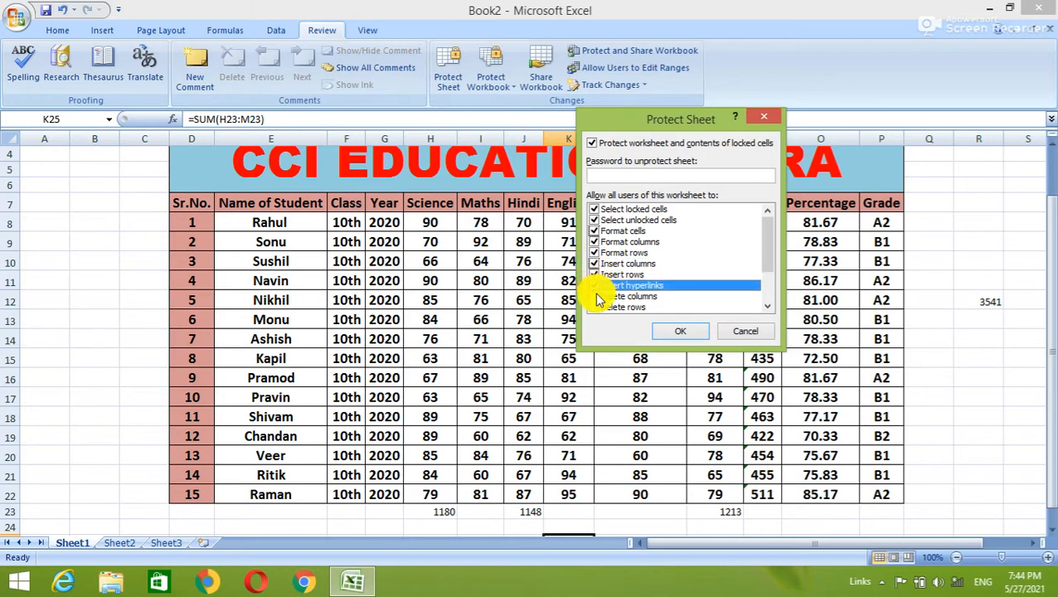
{"action": "left_click", "coordinate": [597, 297]}
{"action": "left_click", "coordinate": [599, 307]}
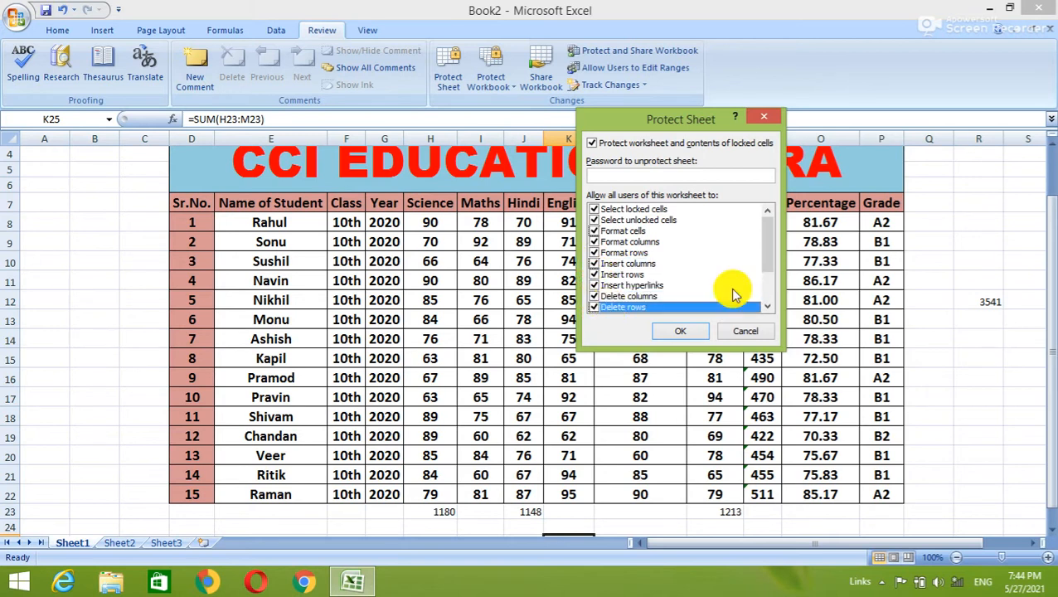
Also allow sorting, AutoFilter, PivotTable reports and editing objects, then protect Sheet1 with a confirmed password.
{"action": "left_click", "coordinate": [770, 297]}
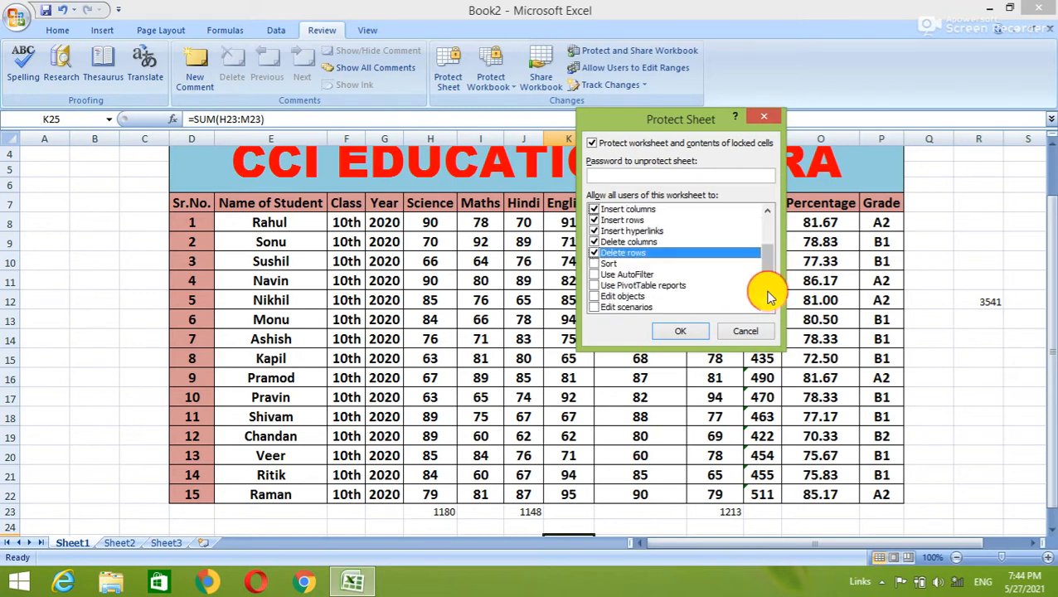
{"action": "left_click", "coordinate": [597, 264]}
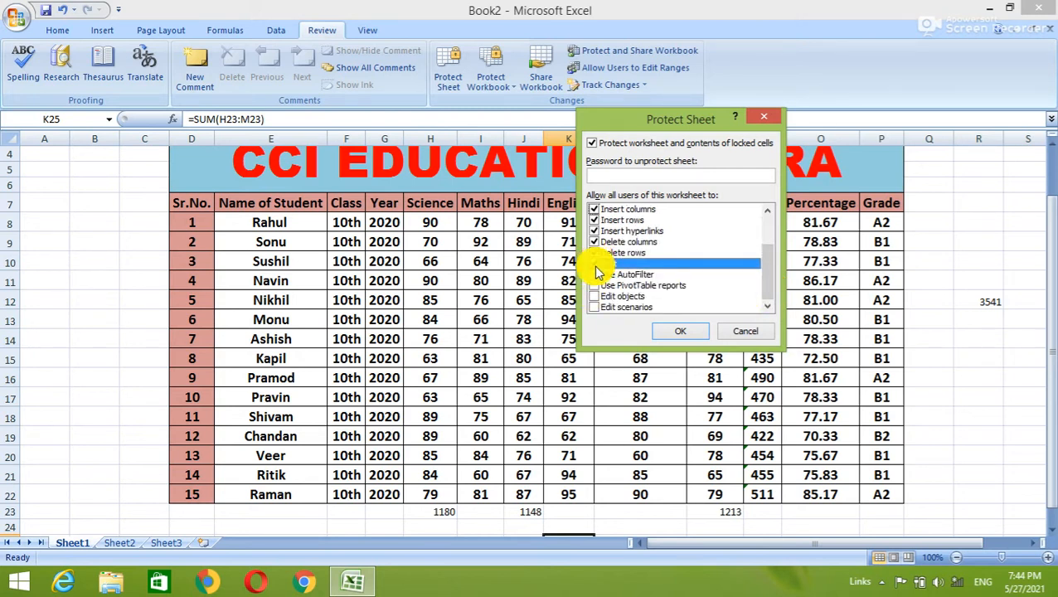
{"action": "left_click", "coordinate": [598, 275]}
{"action": "left_click", "coordinate": [597, 285]}
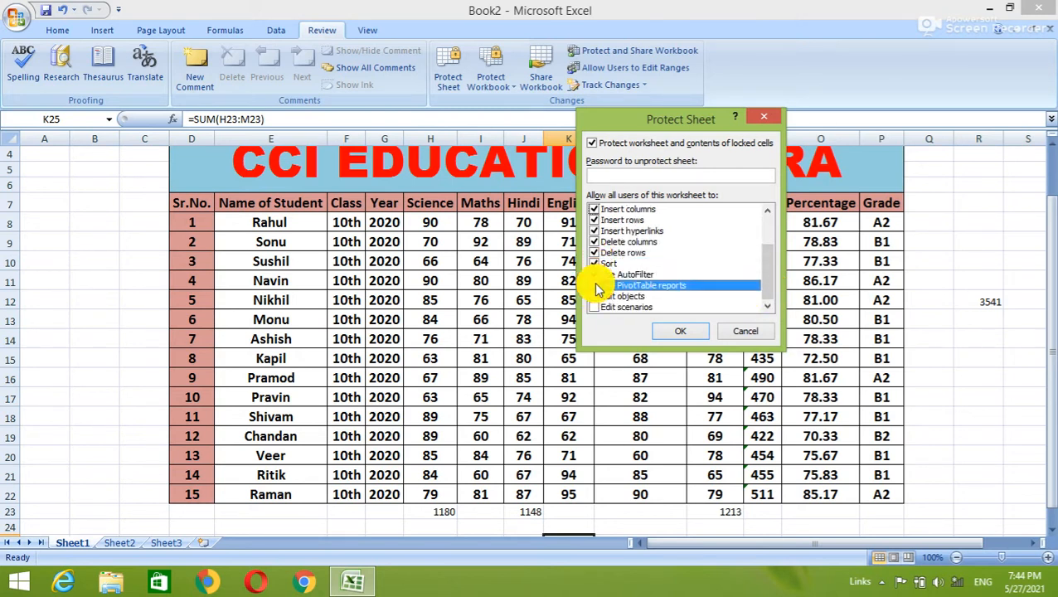
{"action": "left_click", "coordinate": [595, 307]}
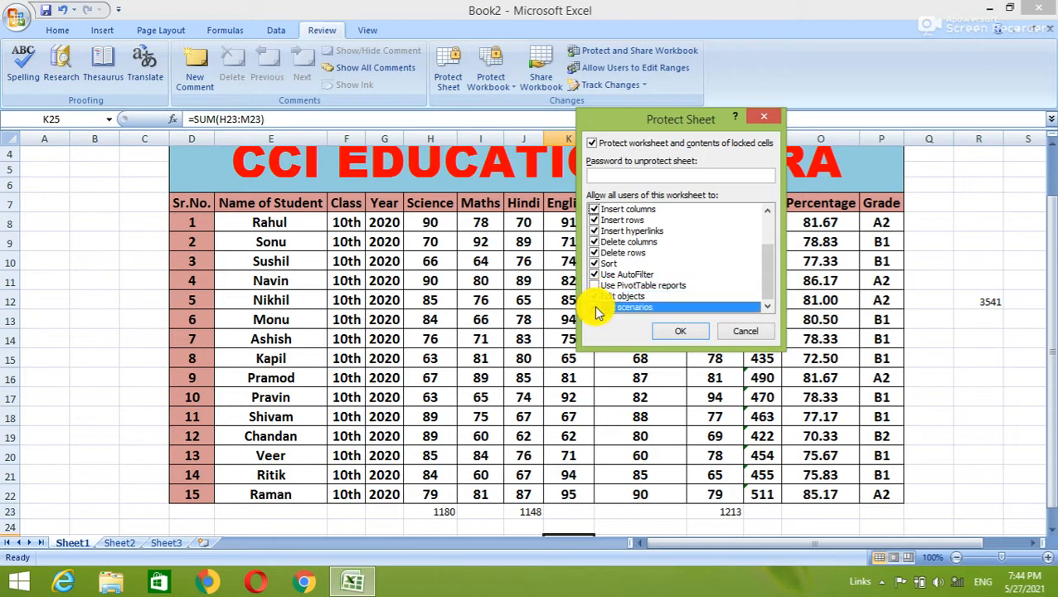
{"action": "left_click", "coordinate": [598, 285]}
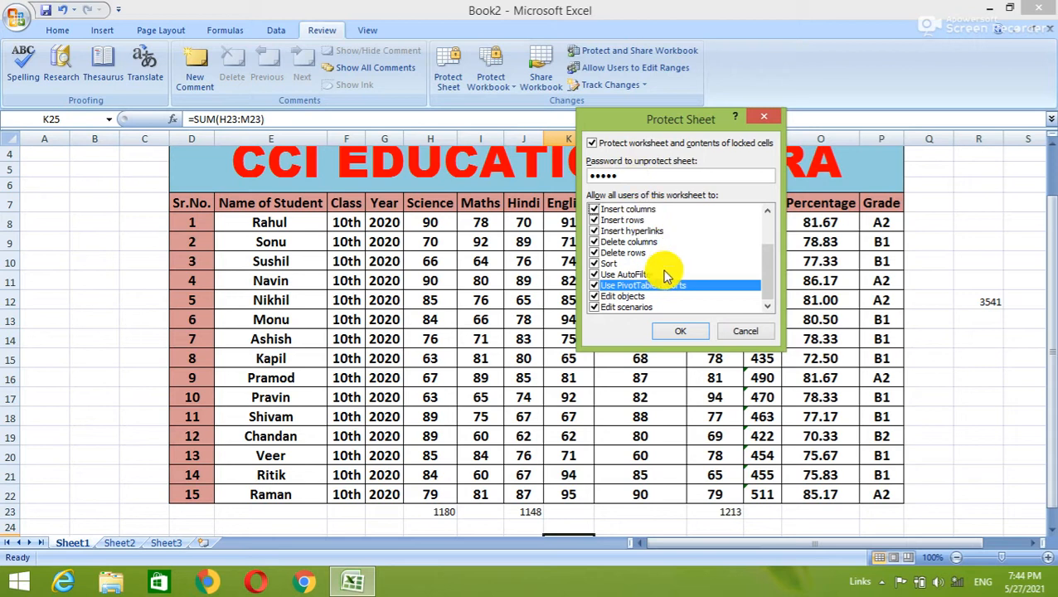
{"action": "left_click", "coordinate": [679, 331]}
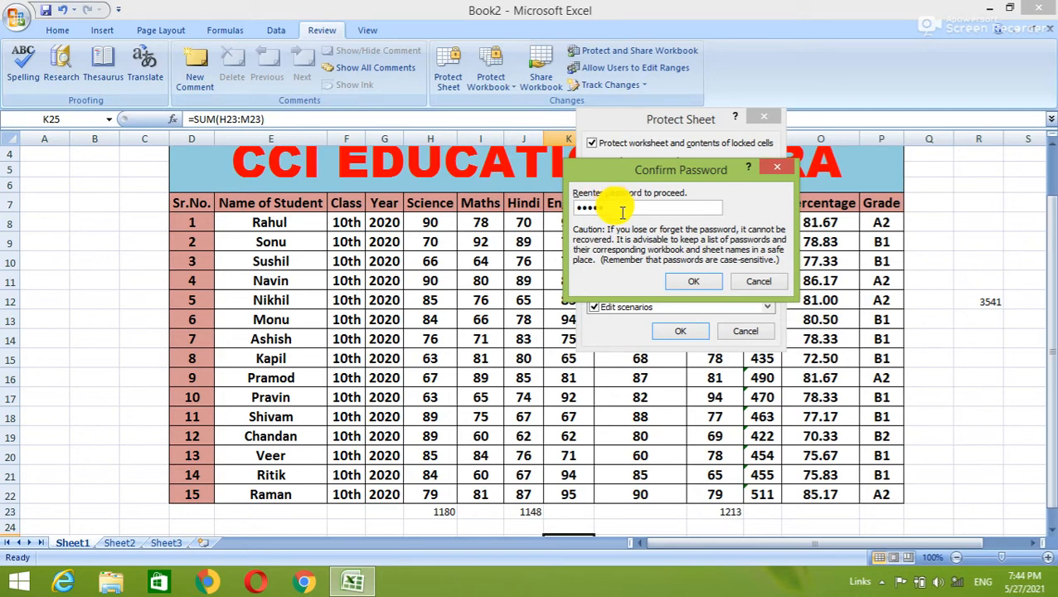
{"action": "left_click", "coordinate": [683, 281]}
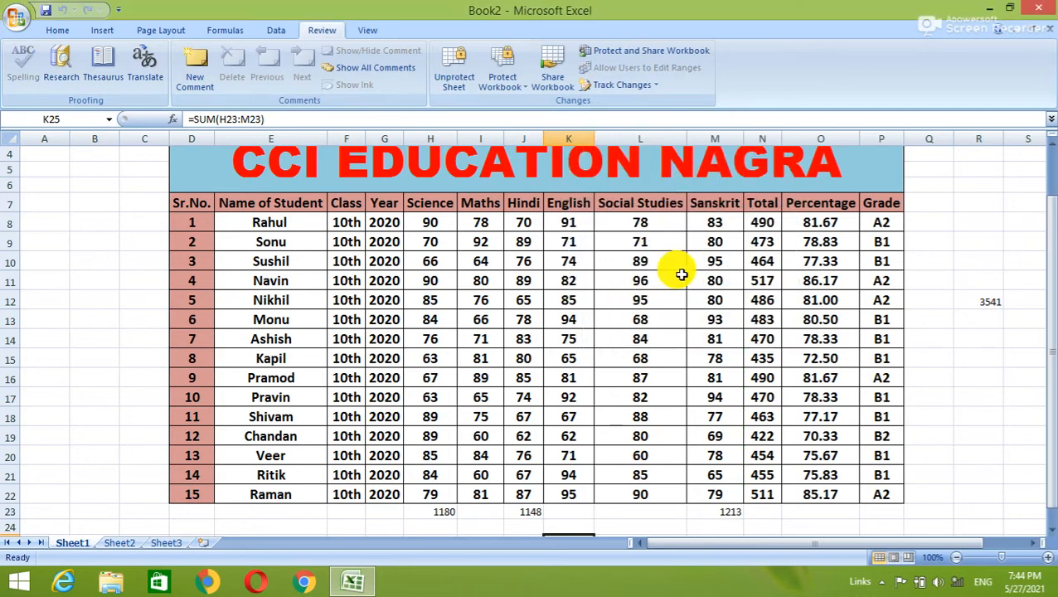
{"action": "left_click", "coordinate": [941, 246]}
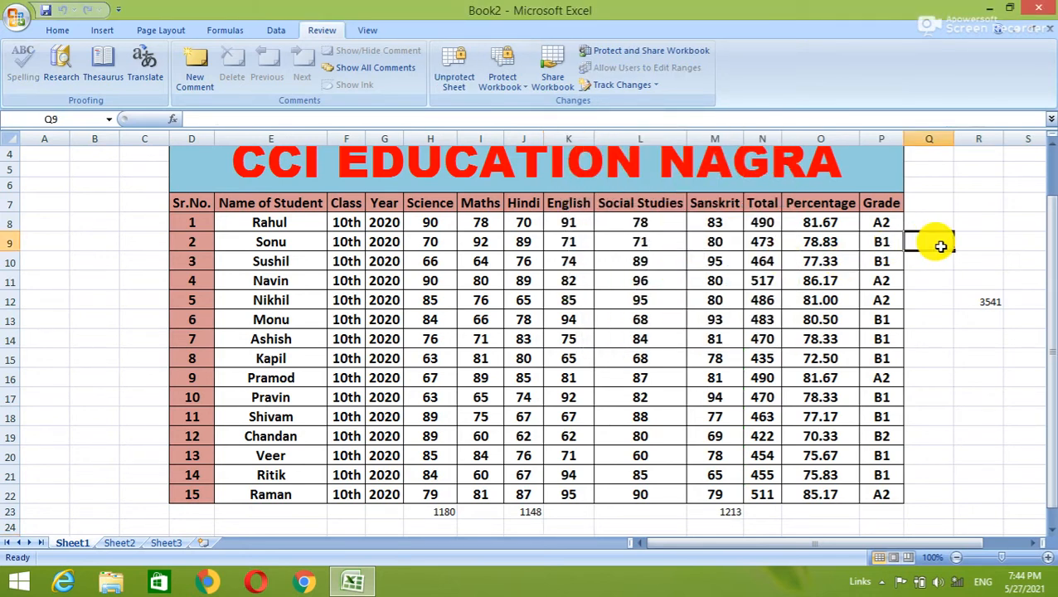
{"action": "double_click", "coordinate": [942, 248]}
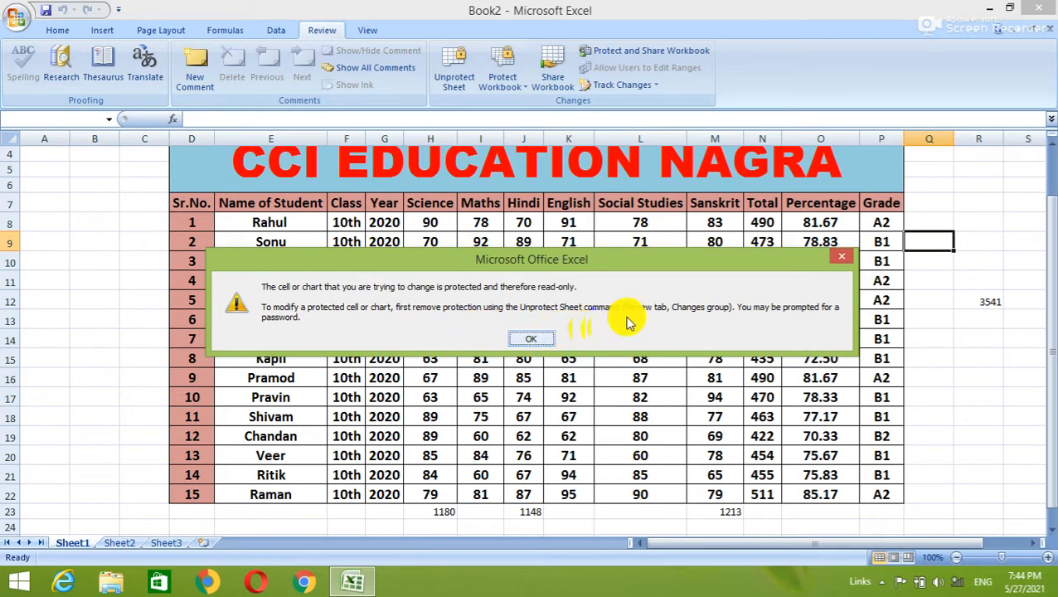
{"action": "left_click", "coordinate": [538, 337]}
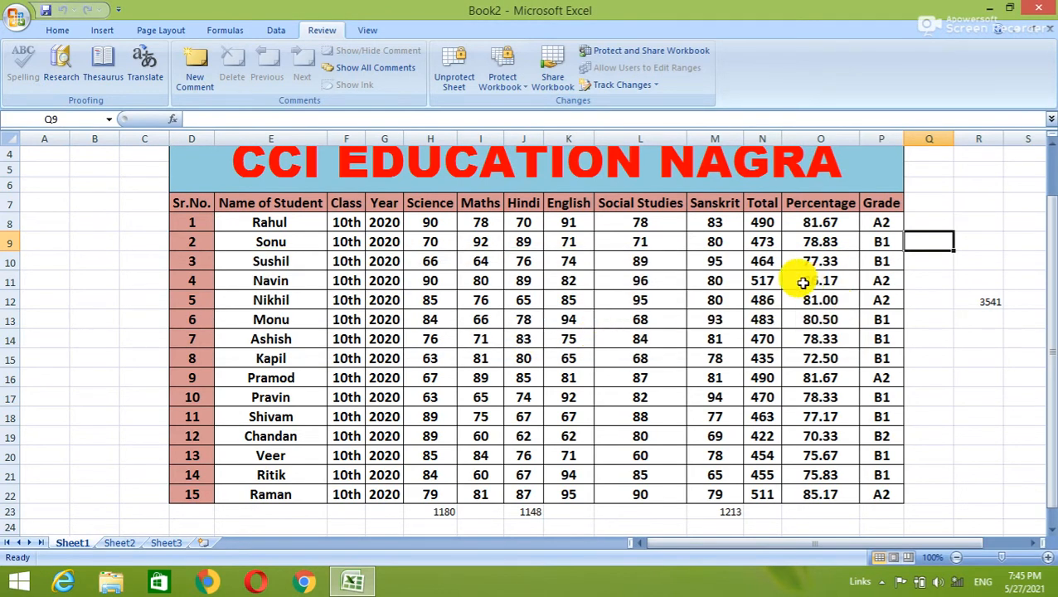
Unprotect Sheet1 using its password and enter cci in cell Q9.
{"action": "left_click", "coordinate": [454, 75]}
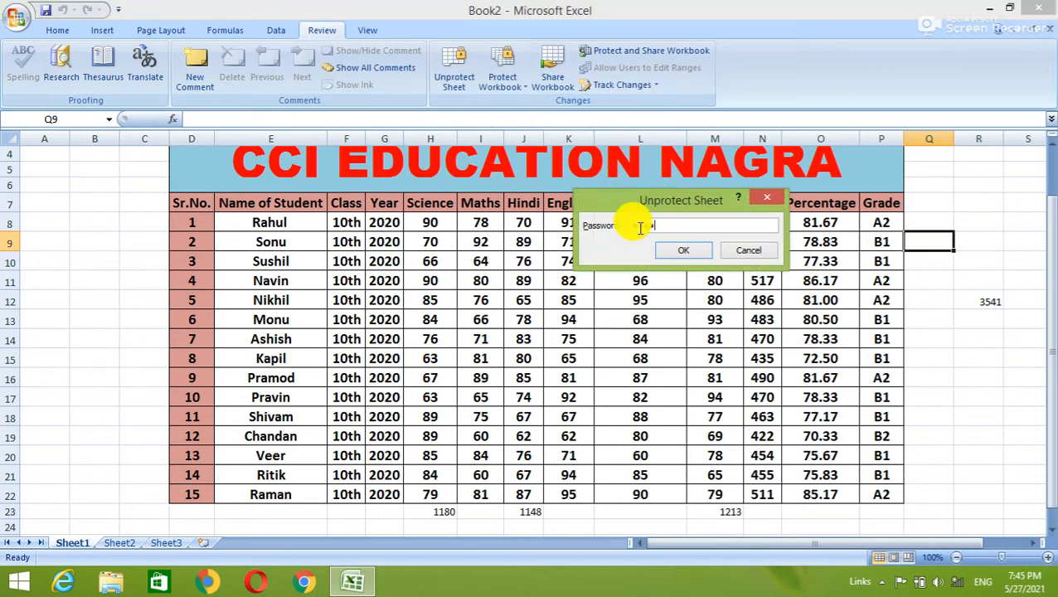
{"action": "key", "text": "Return"}
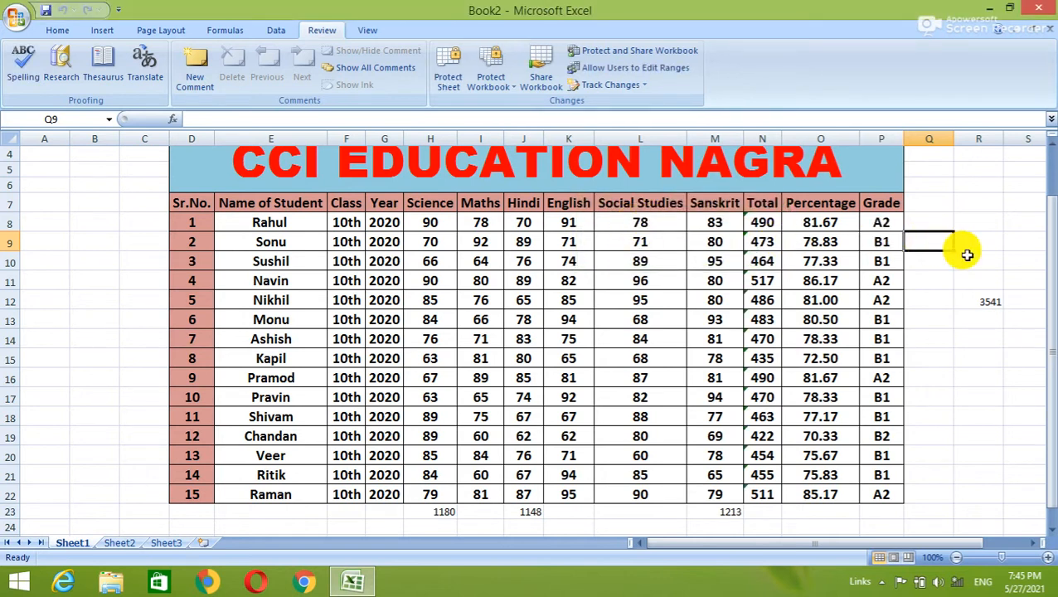
{"action": "type", "text": "cci"}
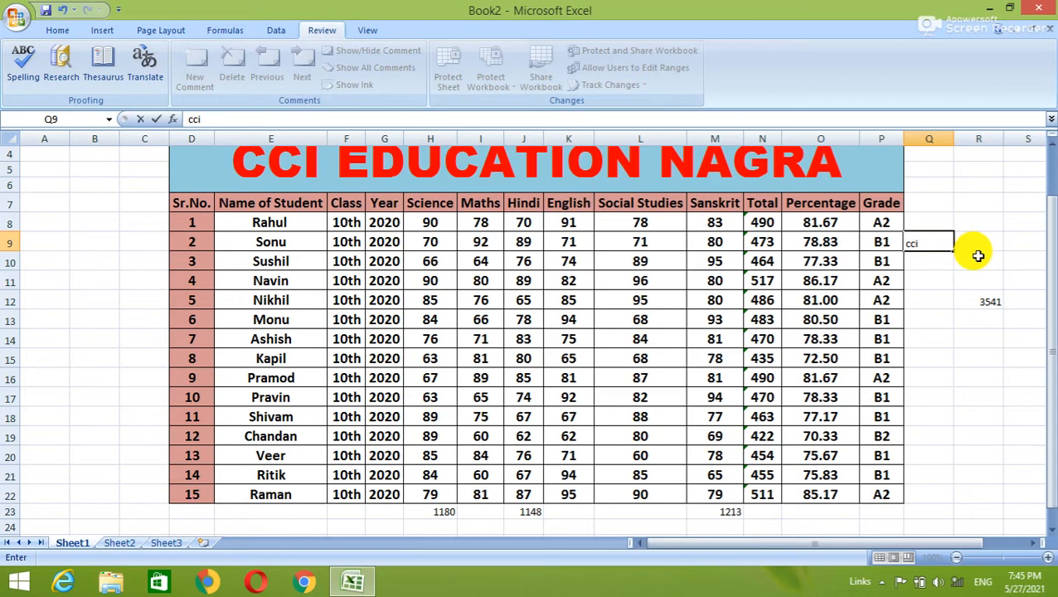
{"action": "left_click", "coordinate": [979, 256]}
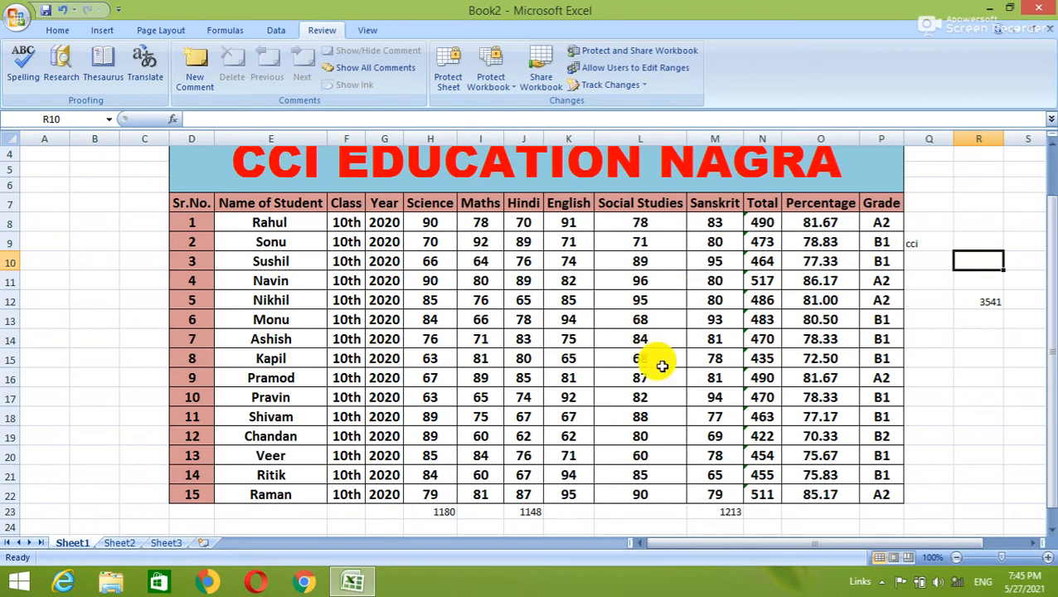
Zoom Sheet1 out to 90% and scroll down one row.
{"action": "left_click", "coordinate": [962, 562]}
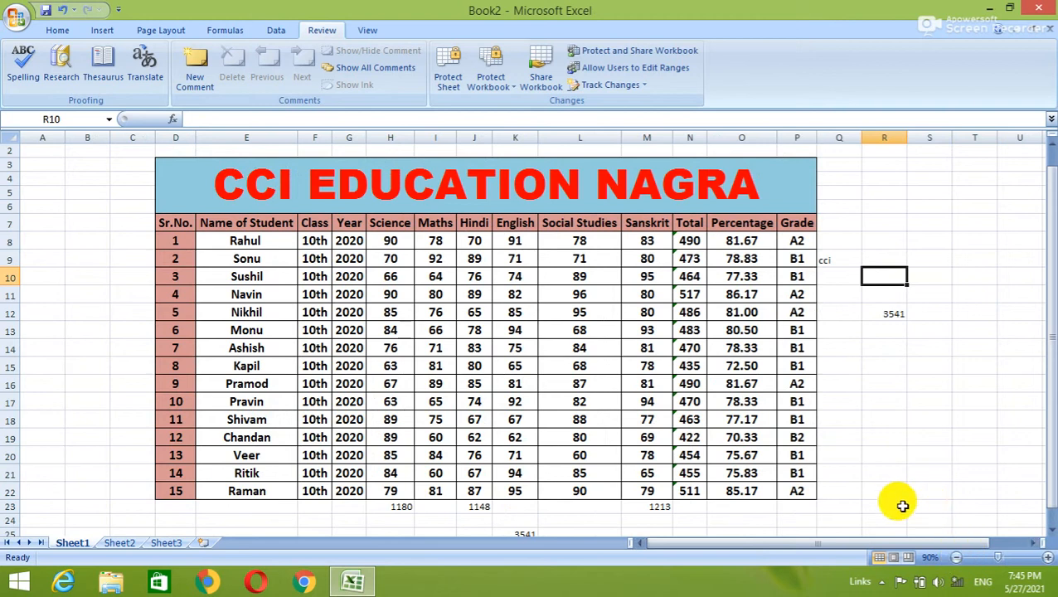
{"action": "left_click", "coordinate": [1049, 535]}
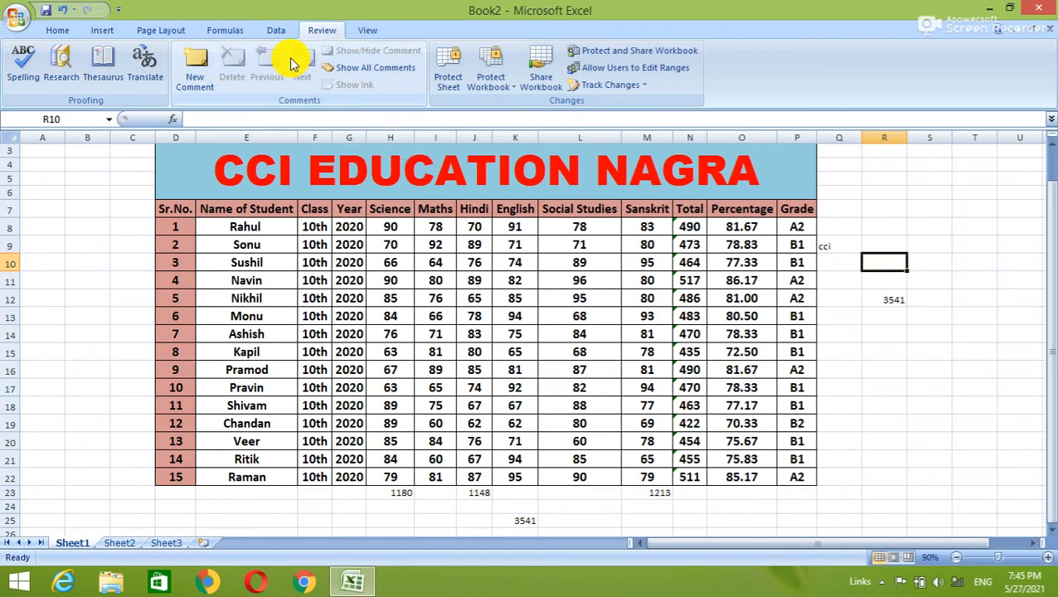
Inspect formulas with Ctrl+`, zoom out twice, then switch back to computed values with the table in view.
{"action": "key", "text": "ctrl+grave"}
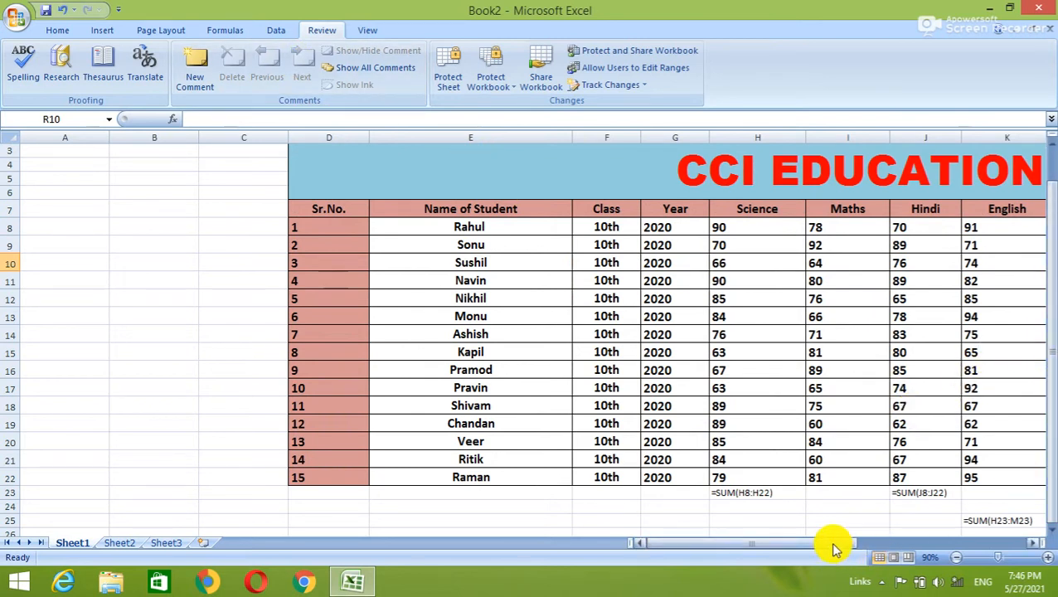
{"action": "left_click_drag", "start_coordinate": [834, 548], "coordinate": [879, 547]}
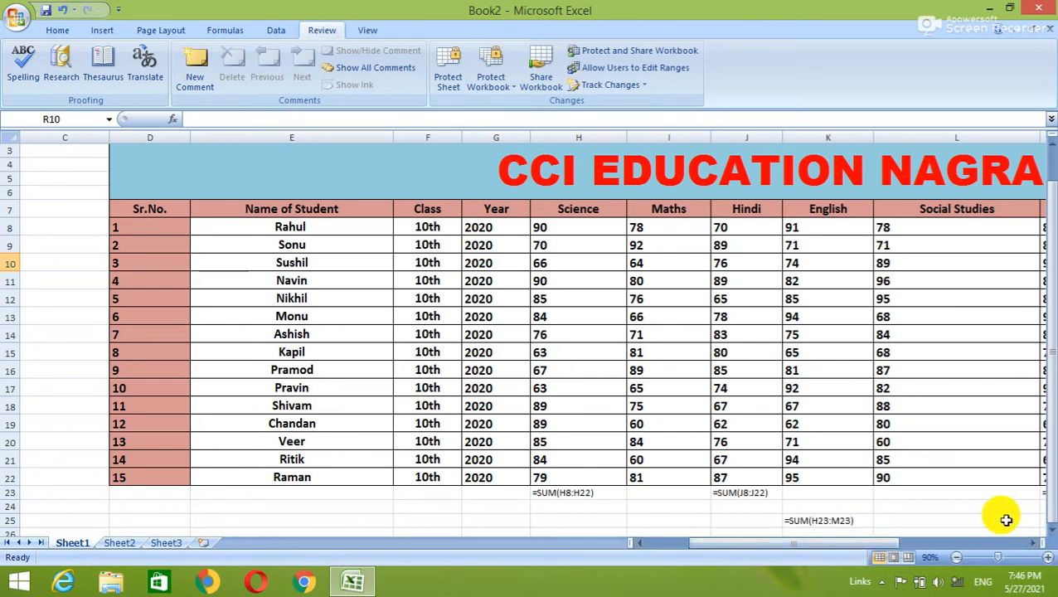
{"action": "left_click", "coordinate": [957, 558]}
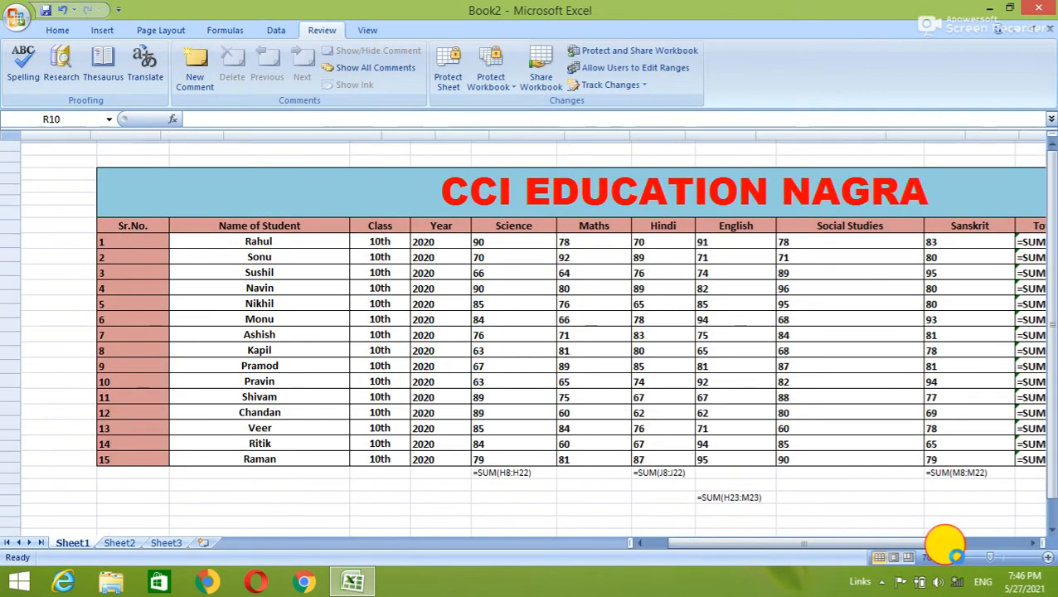
{"action": "left_click", "coordinate": [956, 558]}
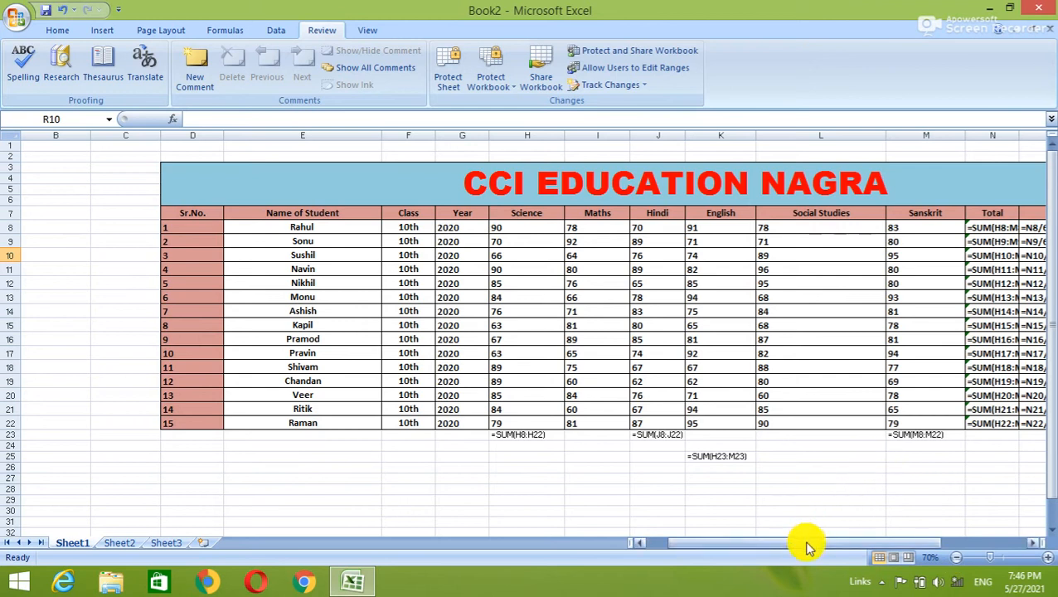
{"action": "left_click_drag", "start_coordinate": [808, 546], "coordinate": [874, 538]}
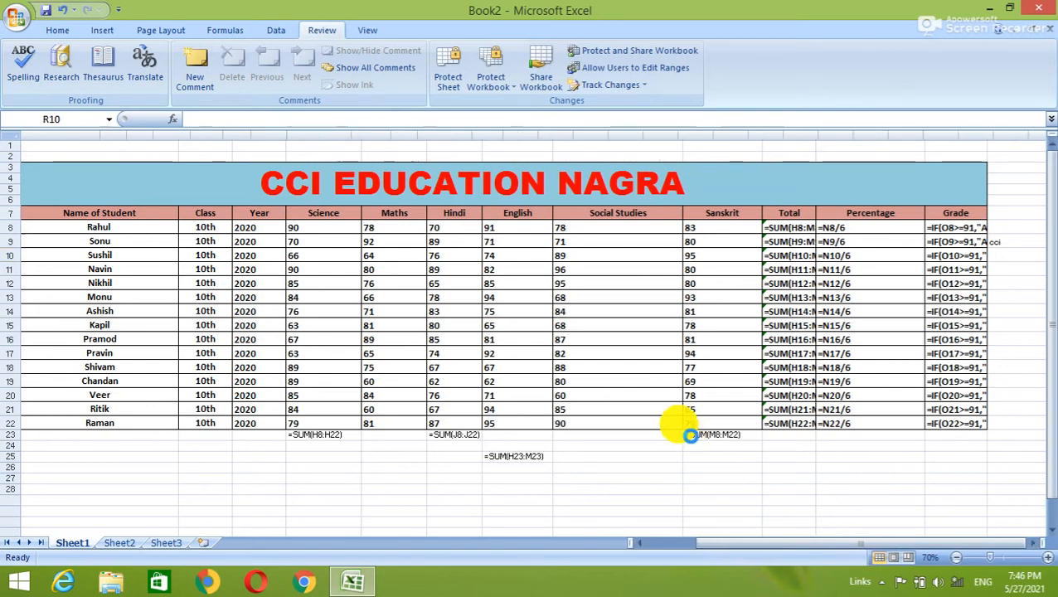
{"action": "key", "text": "ctrl+grave"}
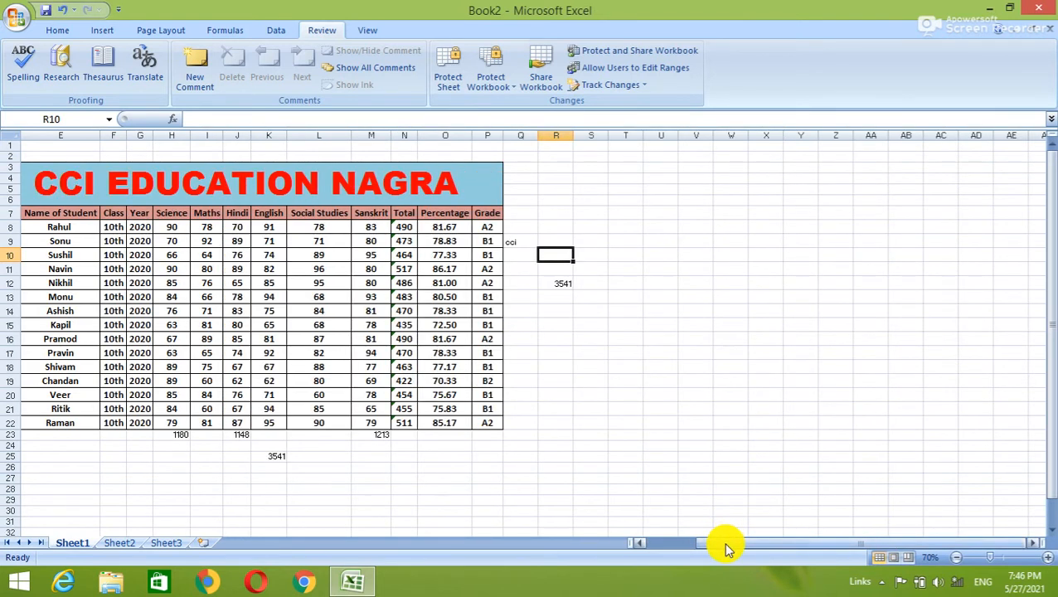
{"action": "left_click_drag", "start_coordinate": [725, 546], "coordinate": [685, 546]}
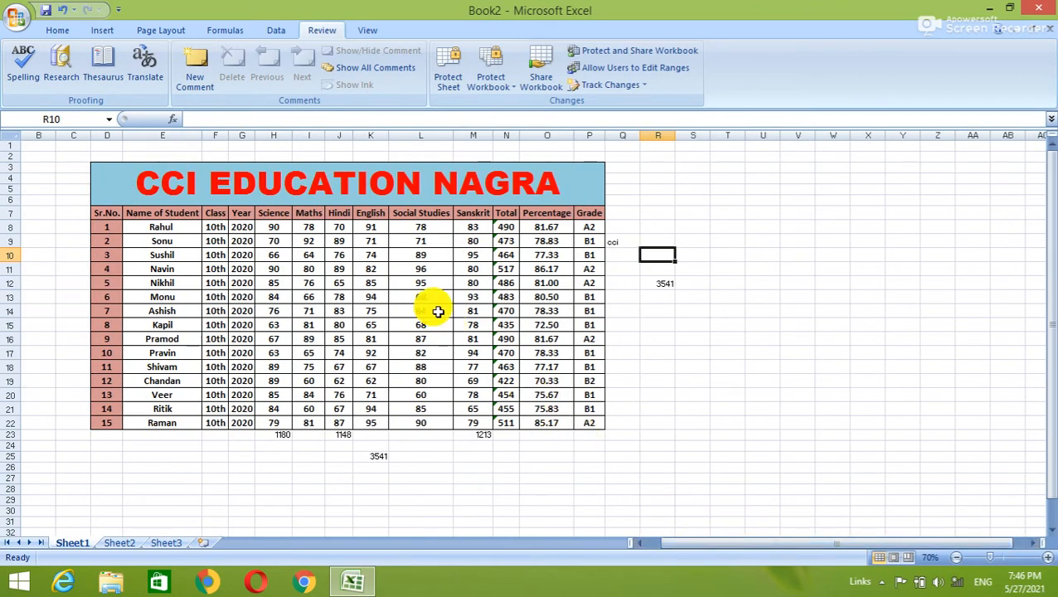
Review the marks table formulas via Formulas > Show Formulas, turn it off, and go to Sheet2.
{"action": "left_click", "coordinate": [243, 28]}
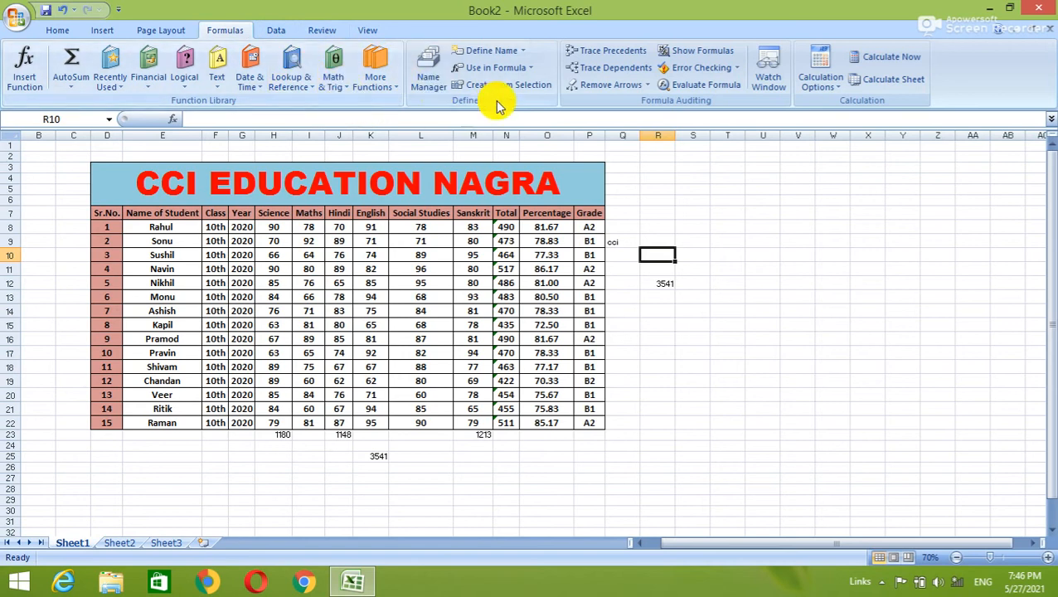
{"action": "left_click", "coordinate": [705, 53]}
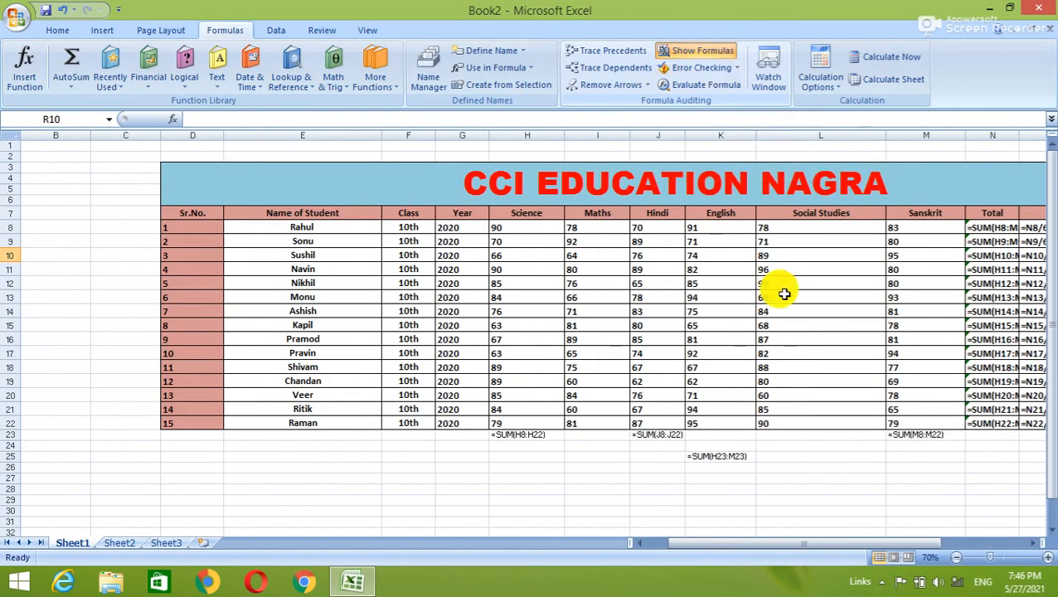
{"action": "mouse_move", "coordinate": [797, 547]}
{"action": "left_mouse_down"}
{"action": "mouse_move", "coordinate": [910, 535]}
{"action": "mouse_move", "coordinate": [817, 552]}
{"action": "left_mouse_up"}
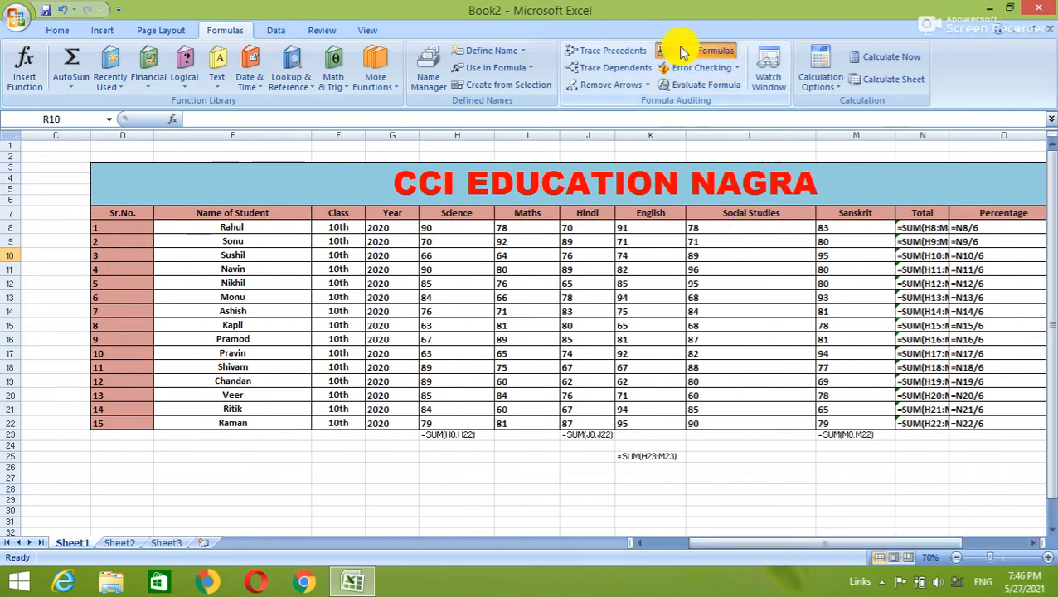
{"action": "left_click", "coordinate": [680, 51]}
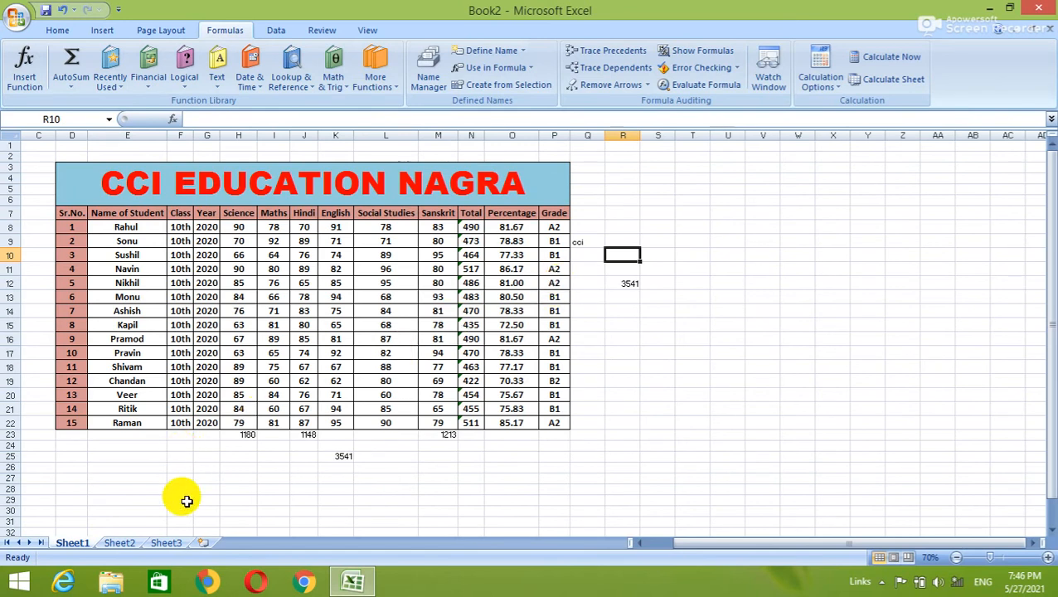
{"action": "left_click", "coordinate": [132, 544]}
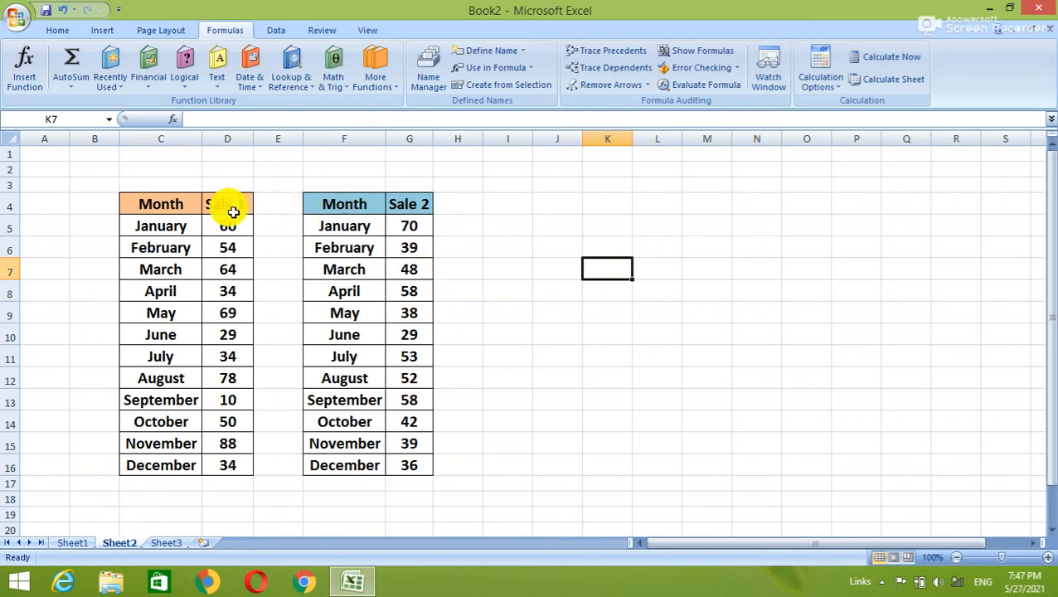
Ctrl-drag copies of the Sale 1 table C4:D16 to J4 and O3, autofit J and O, then clear I1:Q18.
{"action": "left_click_drag", "start_coordinate": [199, 208], "coordinate": [247, 463]}
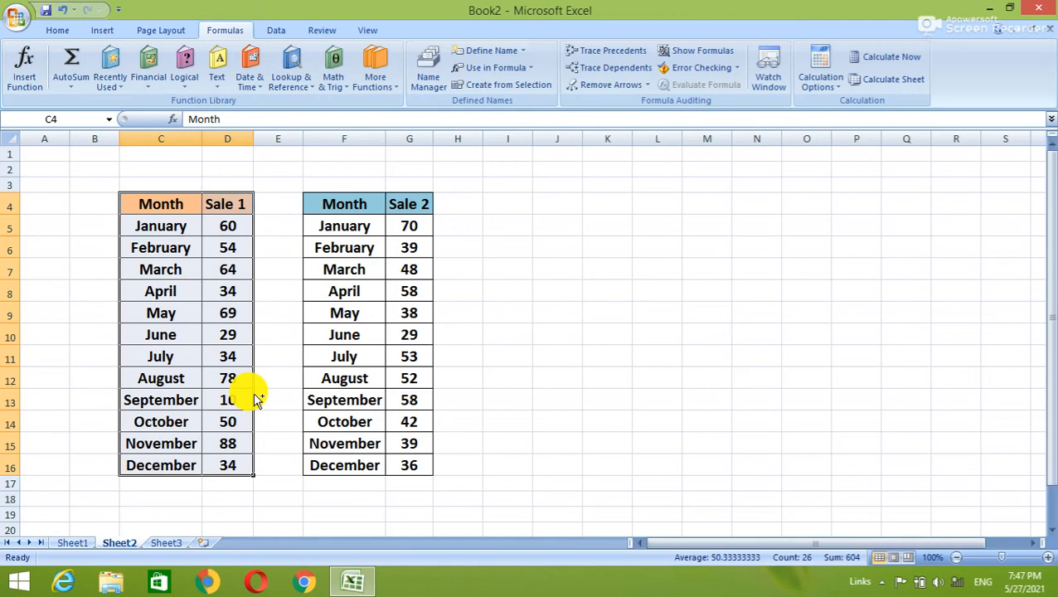
{"action": "left_click_drag", "start_coordinate": [257, 401], "coordinate": [600, 392]}
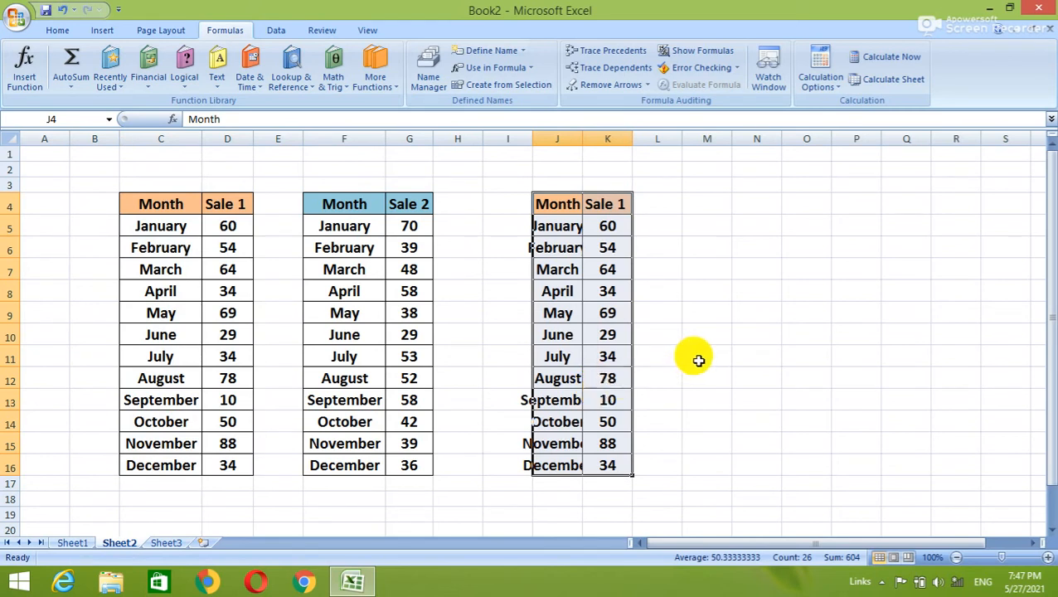
{"action": "double_click", "coordinate": [581, 135]}
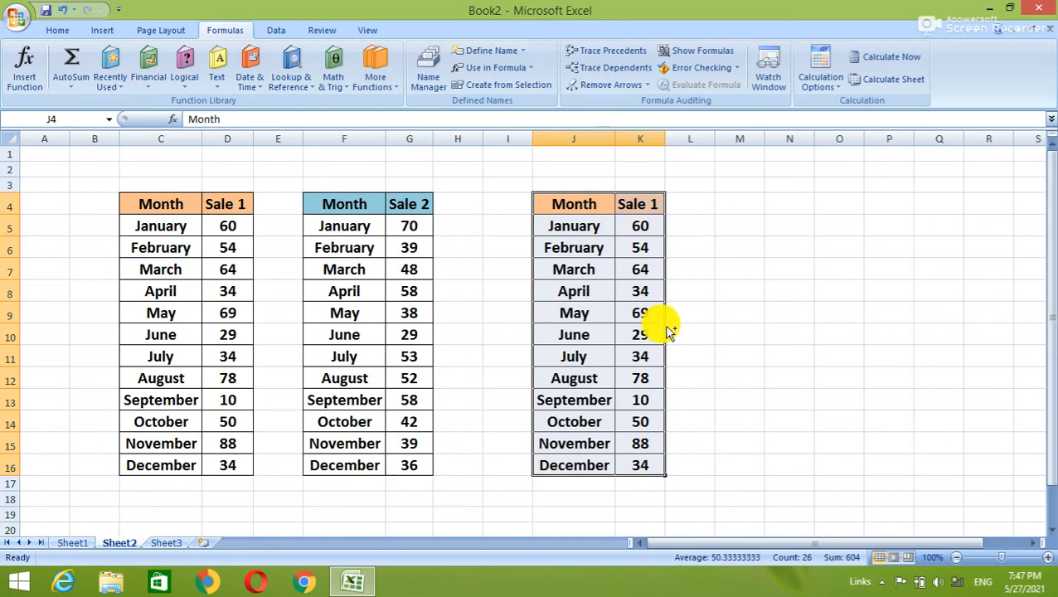
{"action": "left_click_drag", "start_coordinate": [670, 332], "coordinate": [863, 309]}
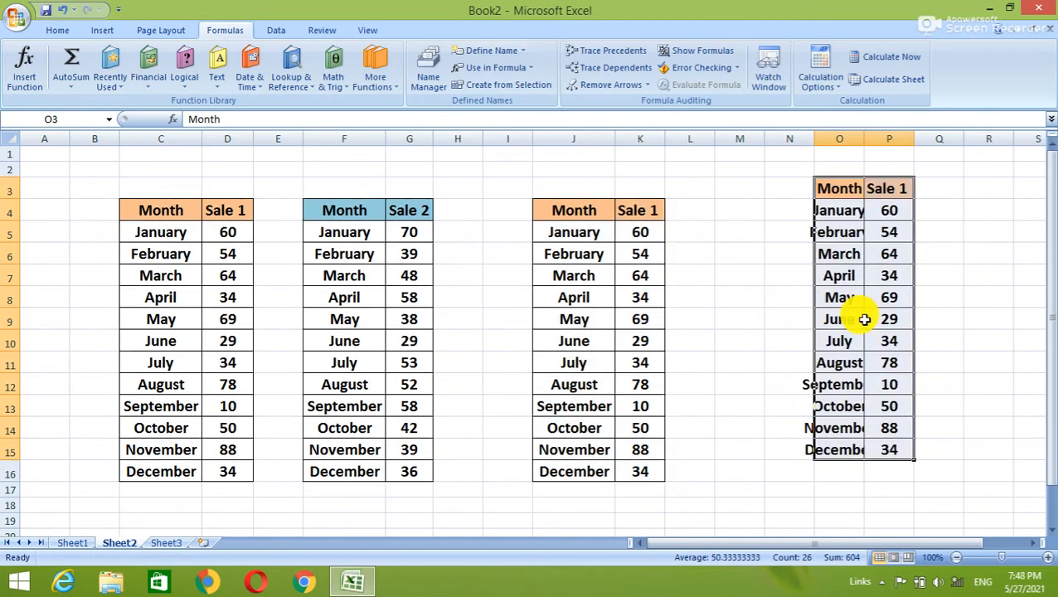
{"action": "double_click", "coordinate": [865, 140]}
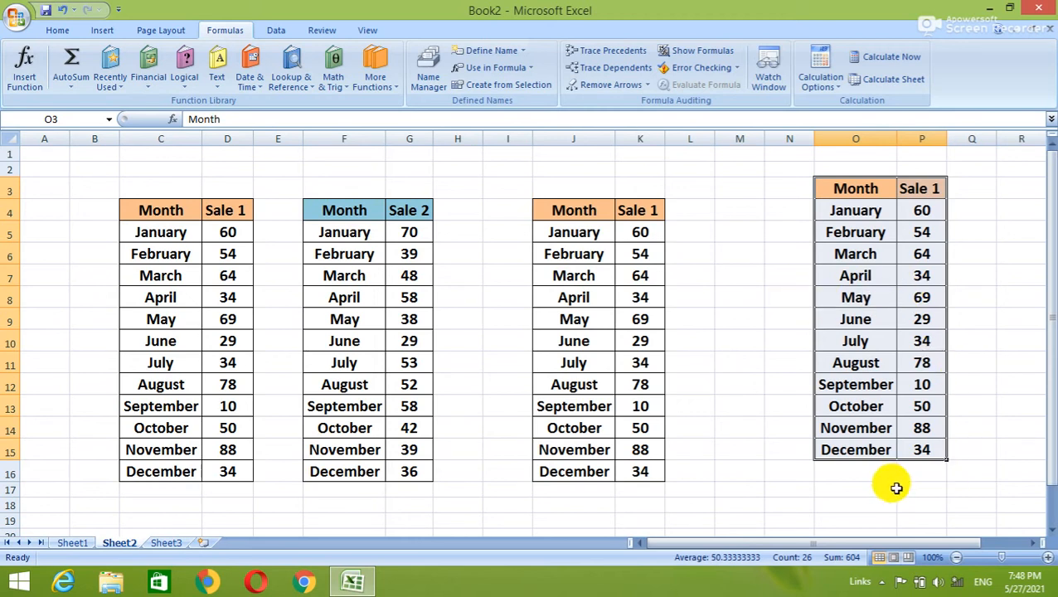
{"action": "left_click_drag", "start_coordinate": [491, 154], "coordinate": [987, 510]}
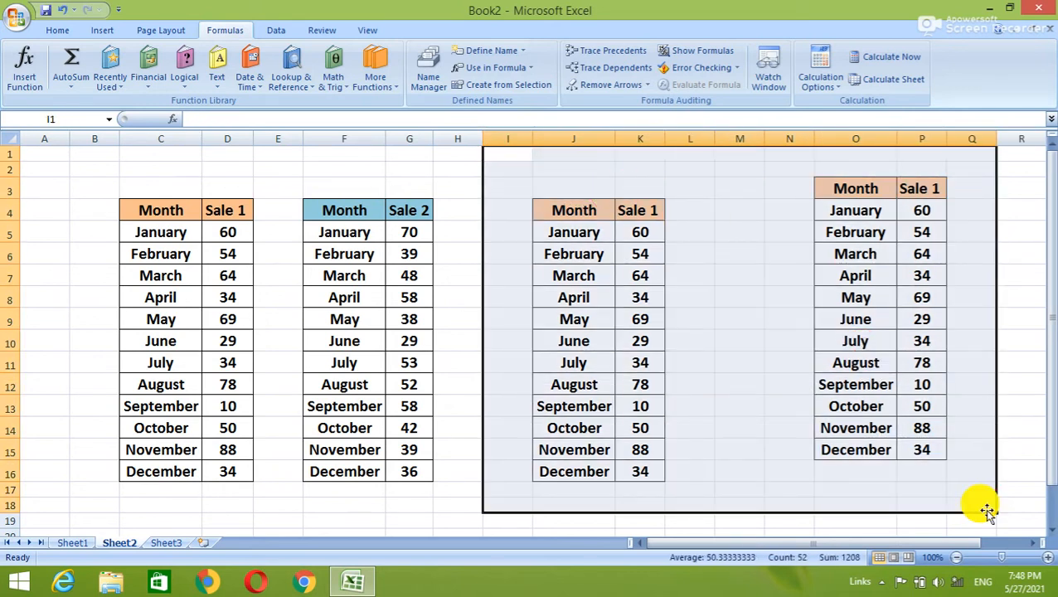
{"action": "key", "text": "Delete"}
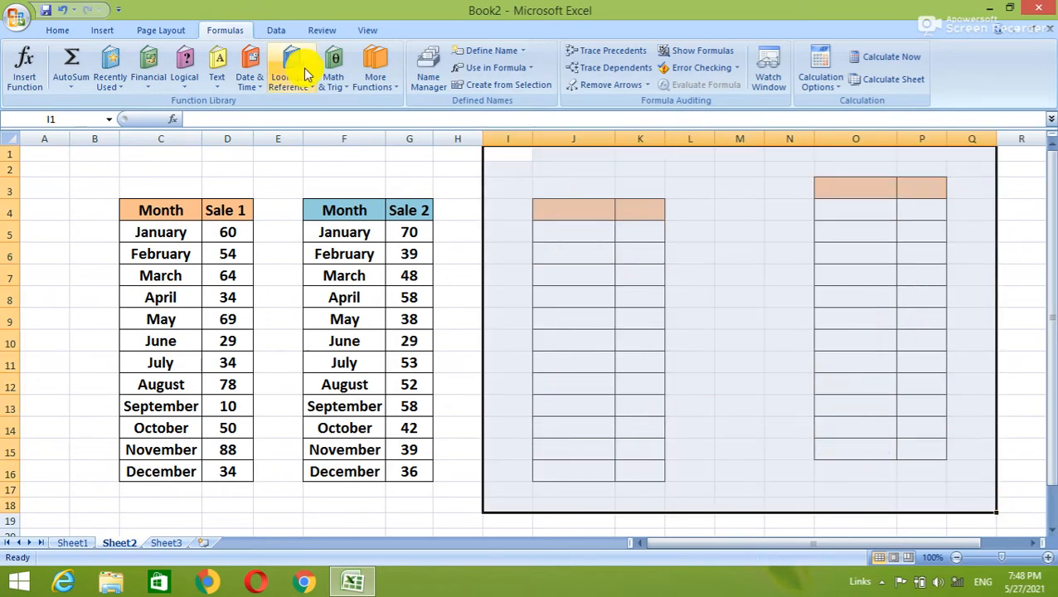
Set the cleared area to No Fill and No Border, then select cell C3.
{"action": "left_click", "coordinate": [69, 33]}
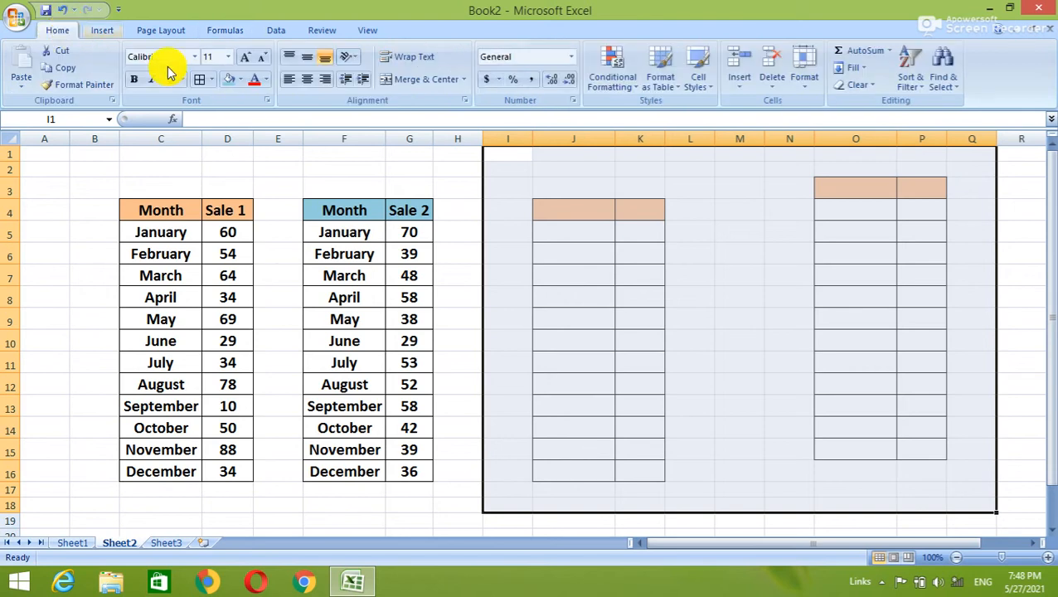
{"action": "left_click", "coordinate": [240, 80]}
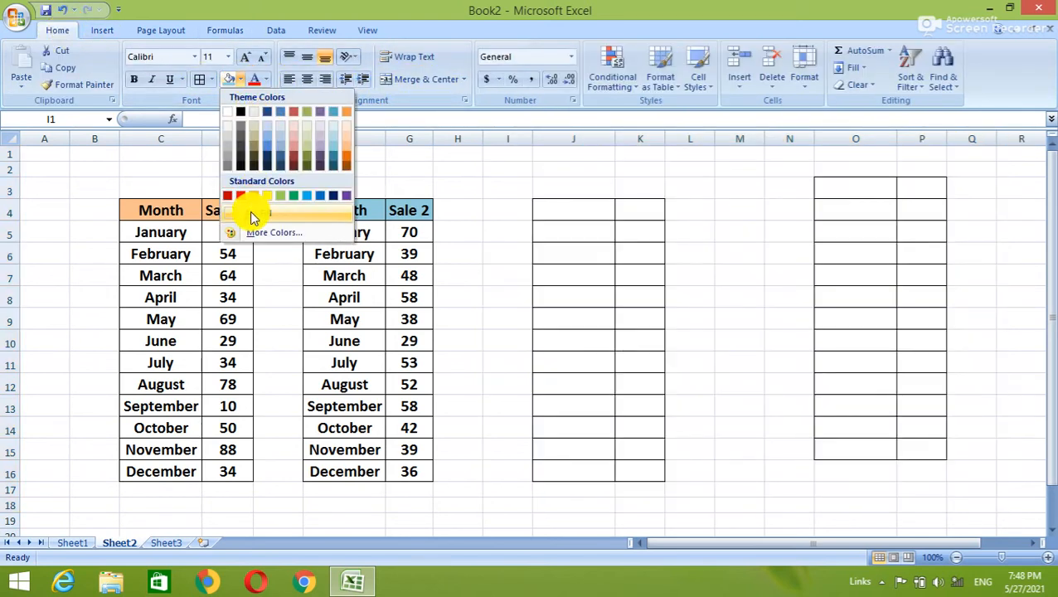
{"action": "left_click", "coordinate": [253, 212]}
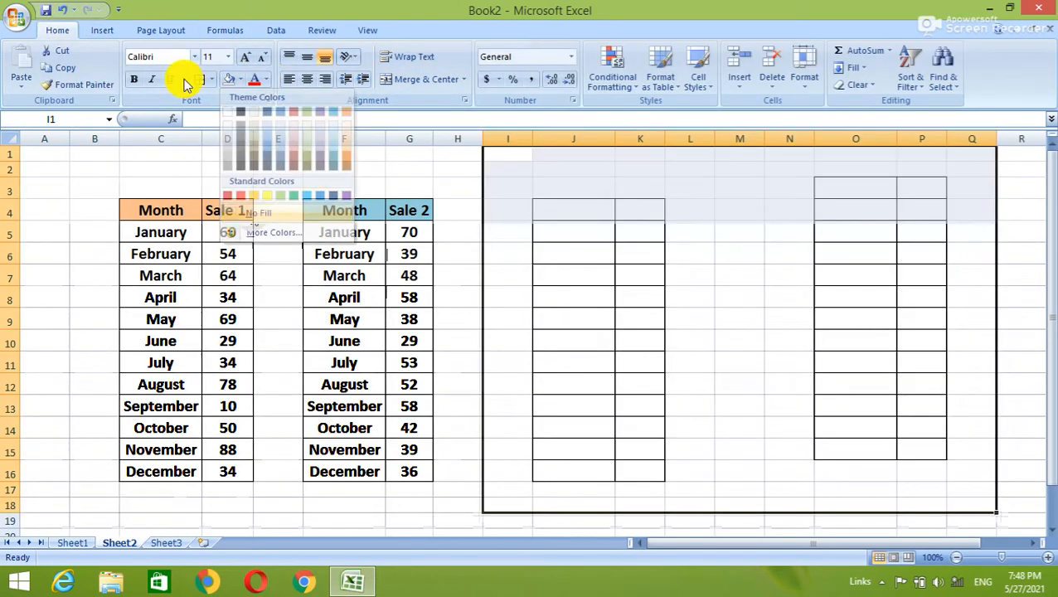
{"action": "left_click", "coordinate": [213, 79]}
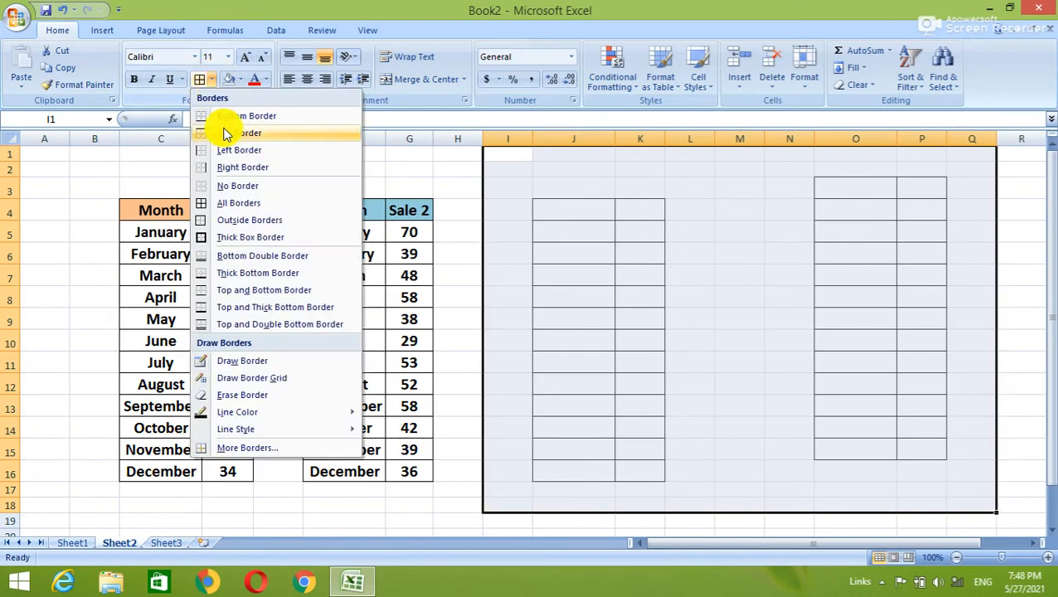
{"action": "left_click", "coordinate": [224, 184]}
{"action": "left_click", "coordinate": [129, 184]}
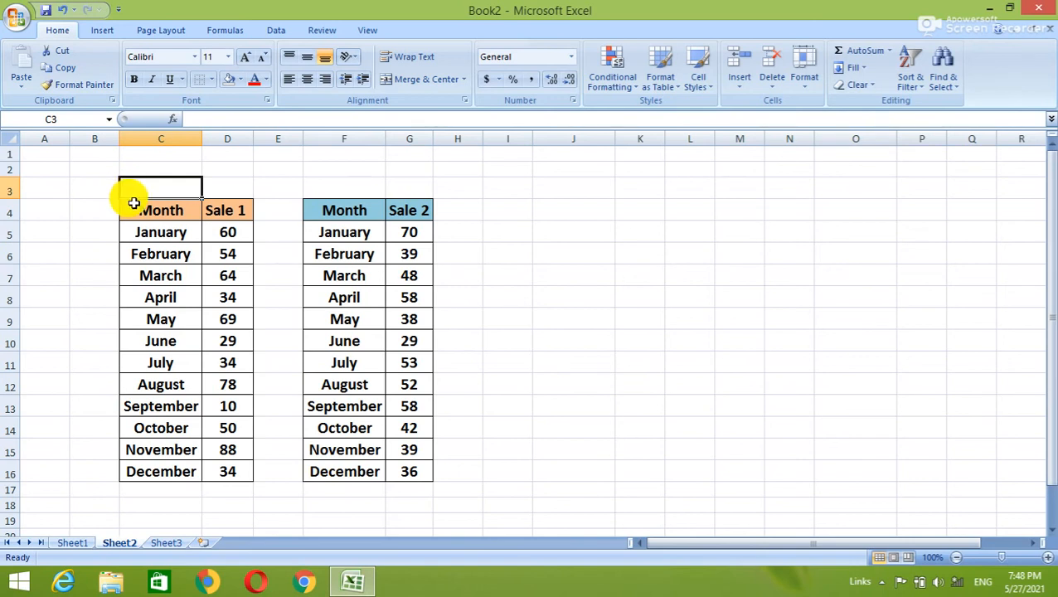
Open the Office Clipboard pane and check its Options menu without changing anything.
{"action": "left_click", "coordinate": [111, 101]}
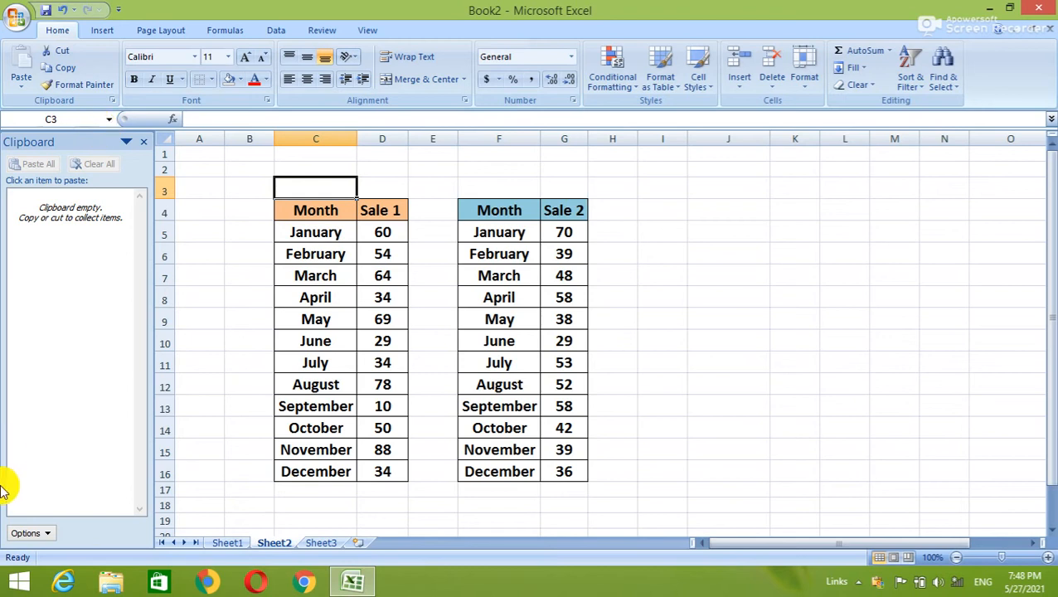
{"action": "left_click", "coordinate": [37, 533]}
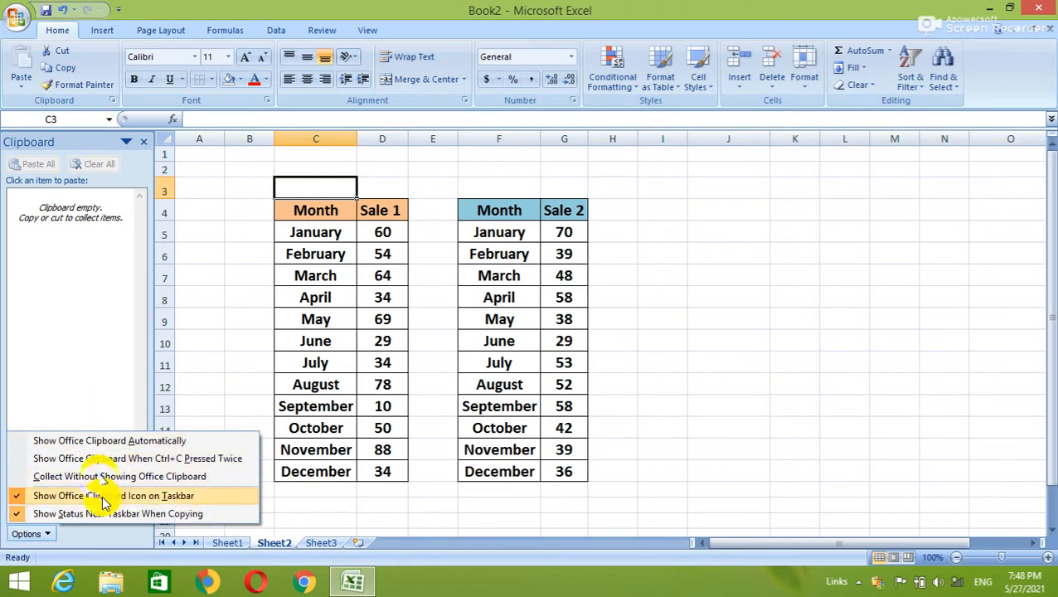
{"action": "left_click", "coordinate": [108, 398]}
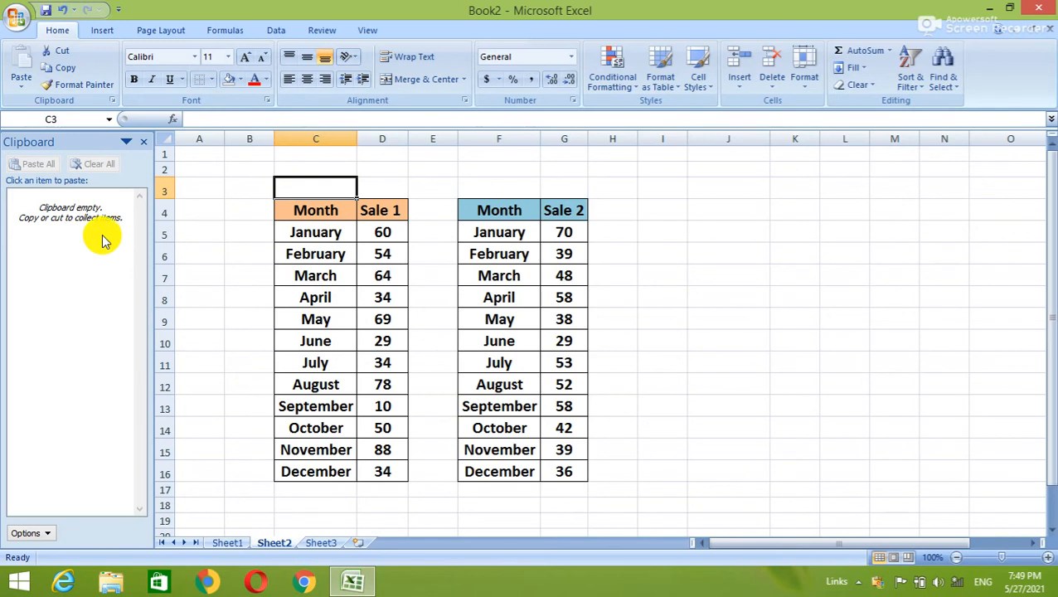
Copy the Sale 1 rows from the Month header through June to the Office Clipboard.
{"action": "left_click_drag", "start_coordinate": [307, 206], "coordinate": [397, 432]}
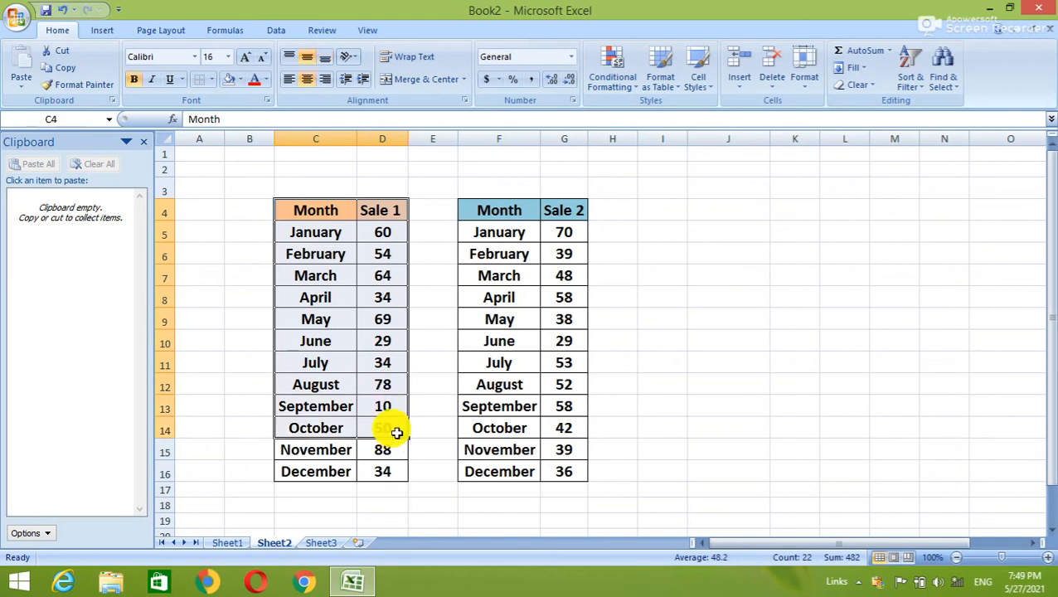
{"action": "left_click", "coordinate": [347, 274]}
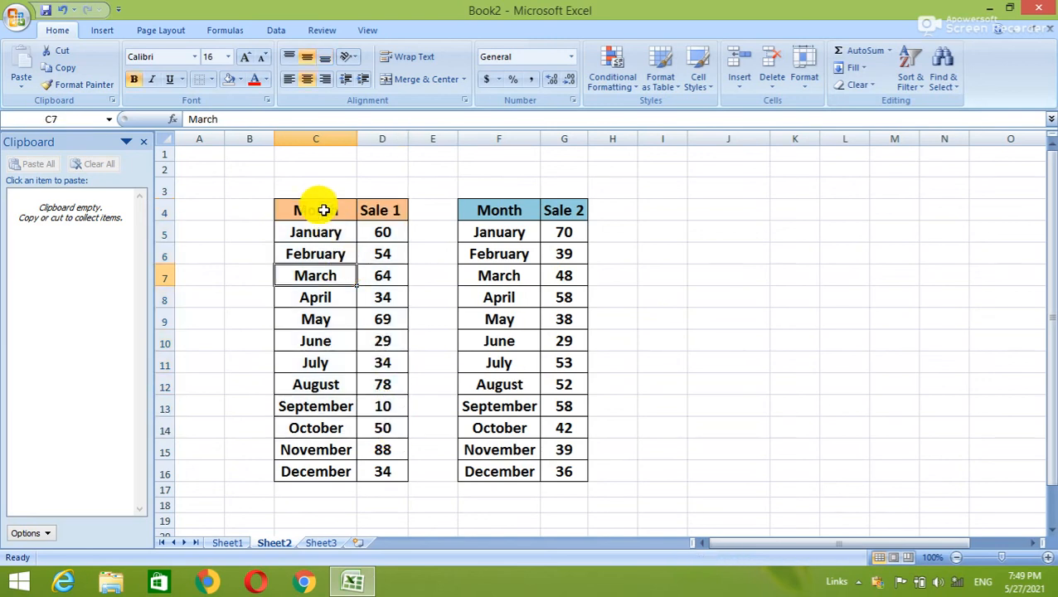
{"action": "left_click_drag", "start_coordinate": [323, 210], "coordinate": [394, 336]}
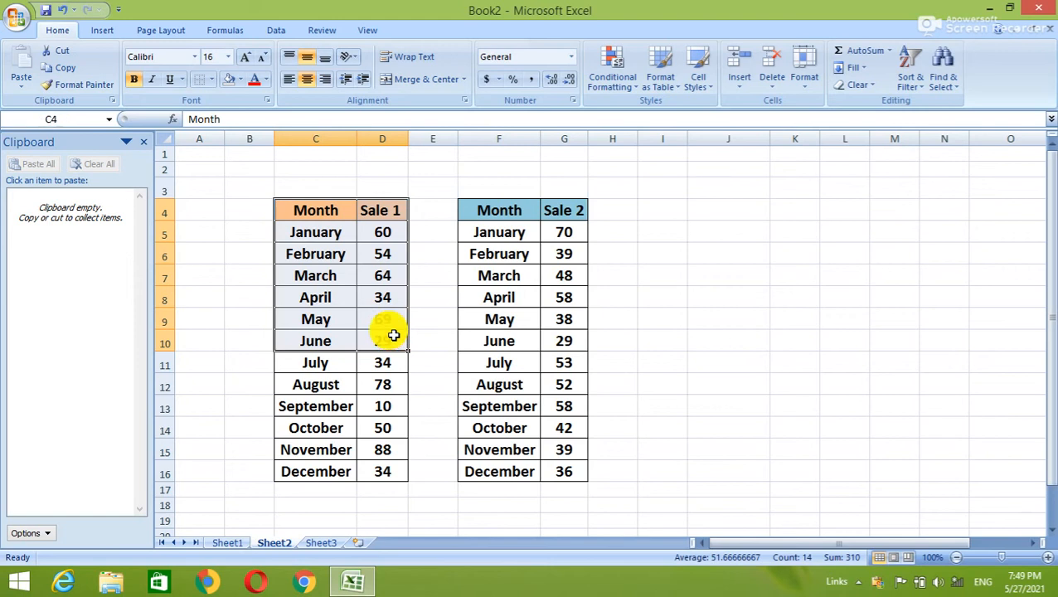
{"action": "key", "text": "ctrl+c"}
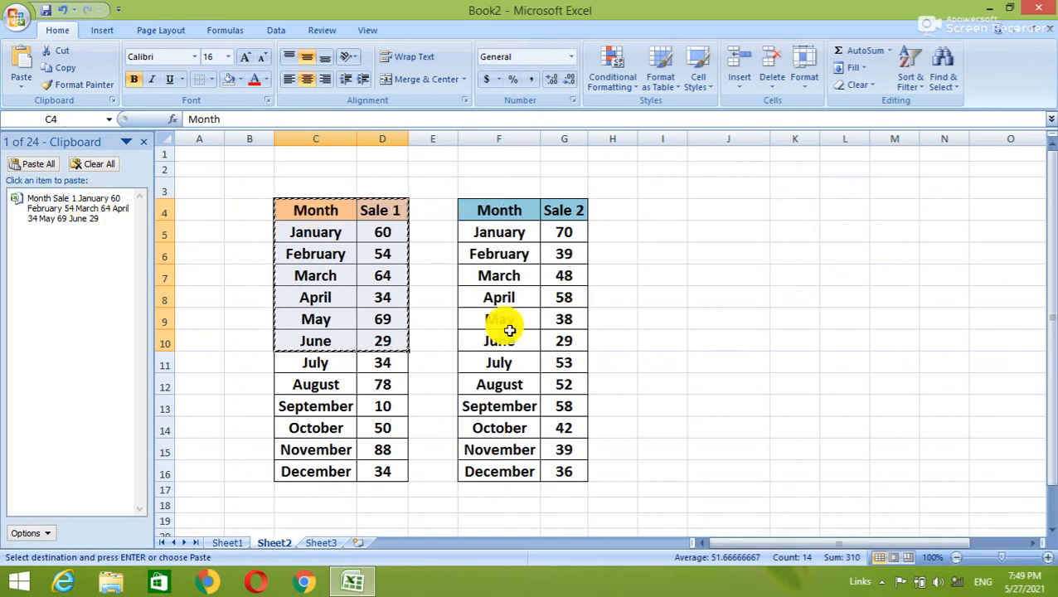
Copy Sale 2's July–December rows F11:G16 as a second clipboard item, then select J4.
{"action": "left_click_drag", "start_coordinate": [484, 359], "coordinate": [579, 465]}
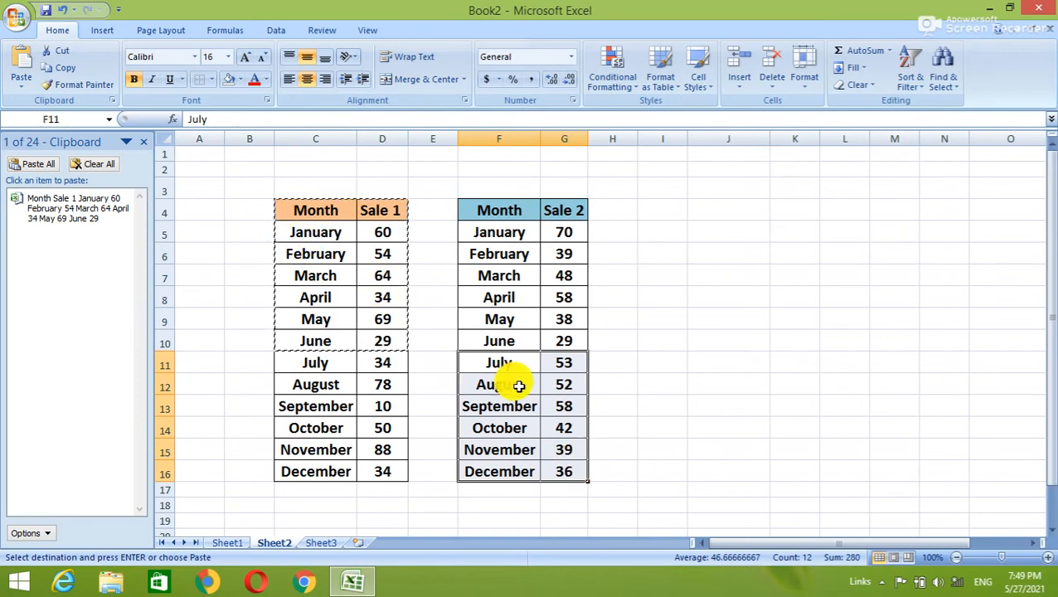
{"action": "key", "text": "ctrl+c"}
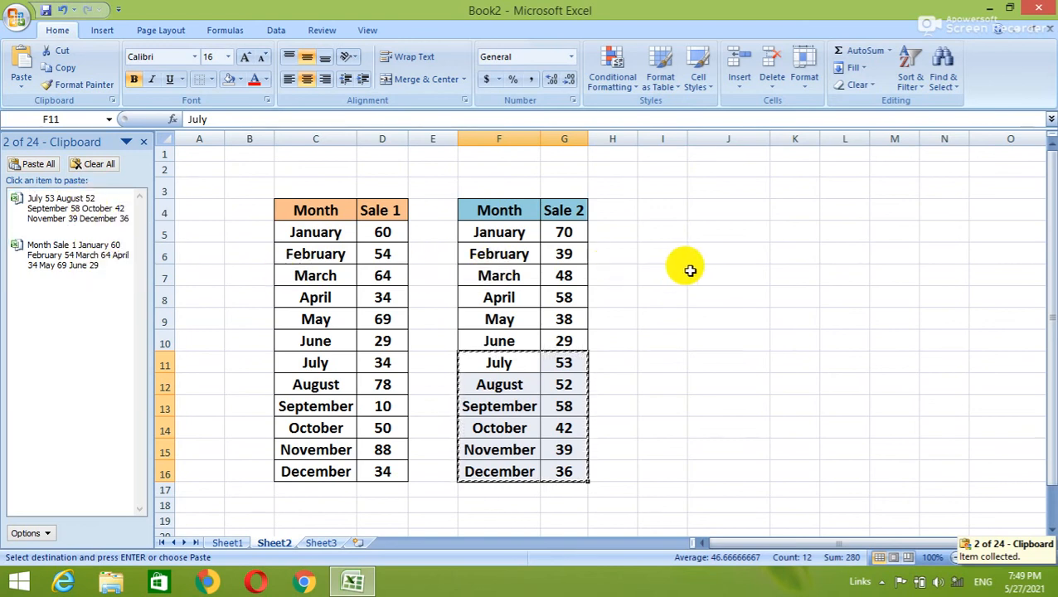
{"action": "left_click", "coordinate": [699, 213]}
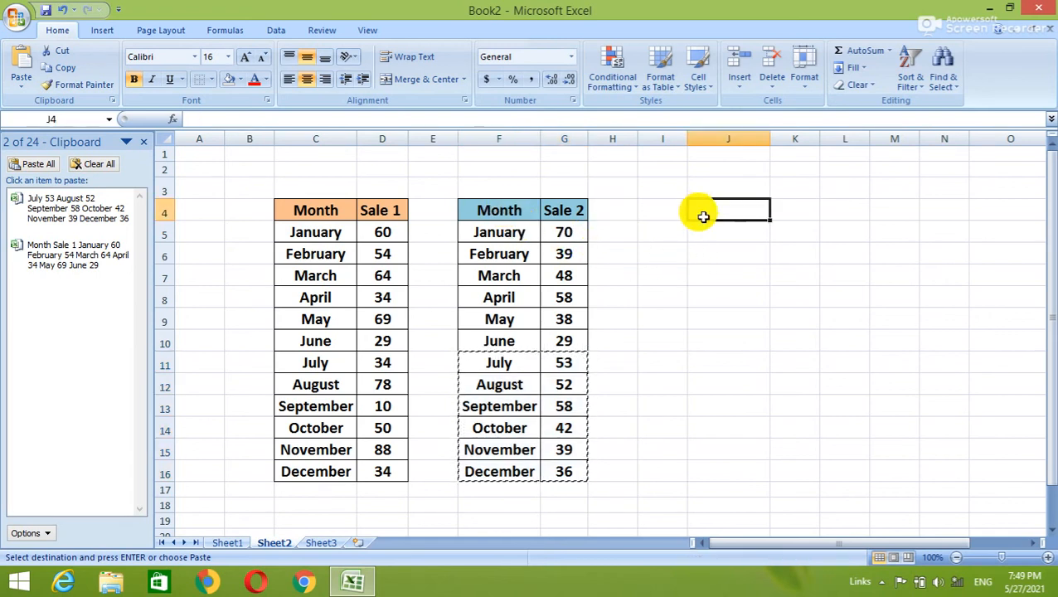
Paste All clipboard items at J4, then compare June and July–December values with the source tables.
{"action": "left_click", "coordinate": [48, 165]}
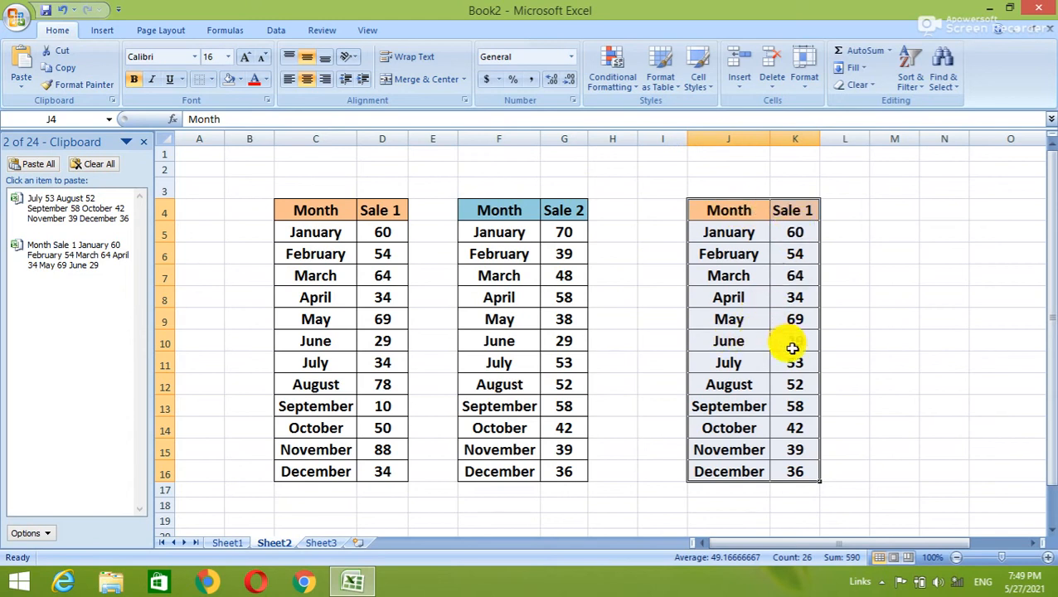
{"action": "left_click", "coordinate": [741, 347]}
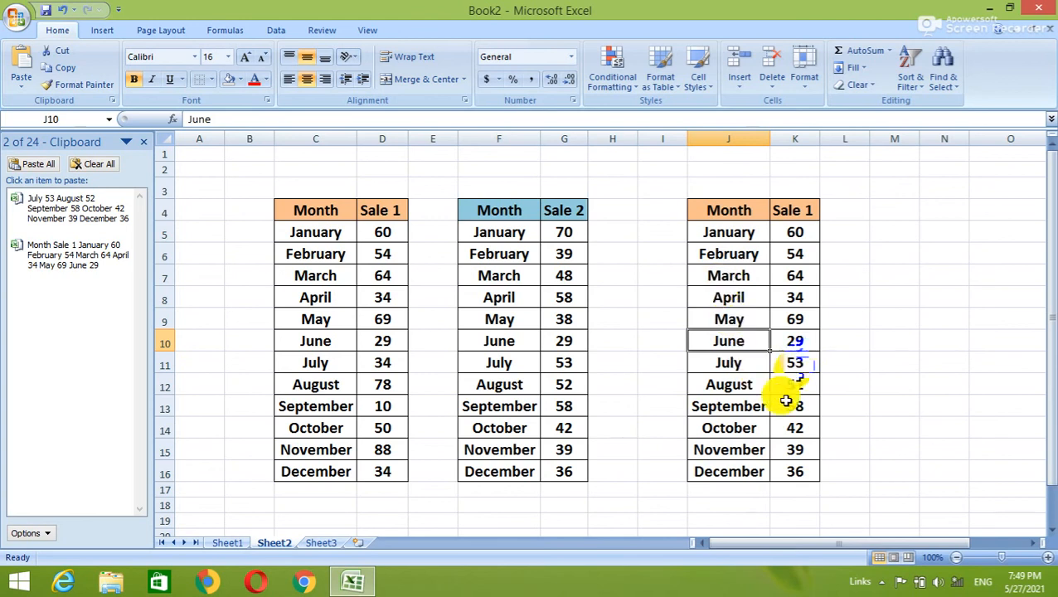
{"action": "left_click", "coordinate": [380, 343]}
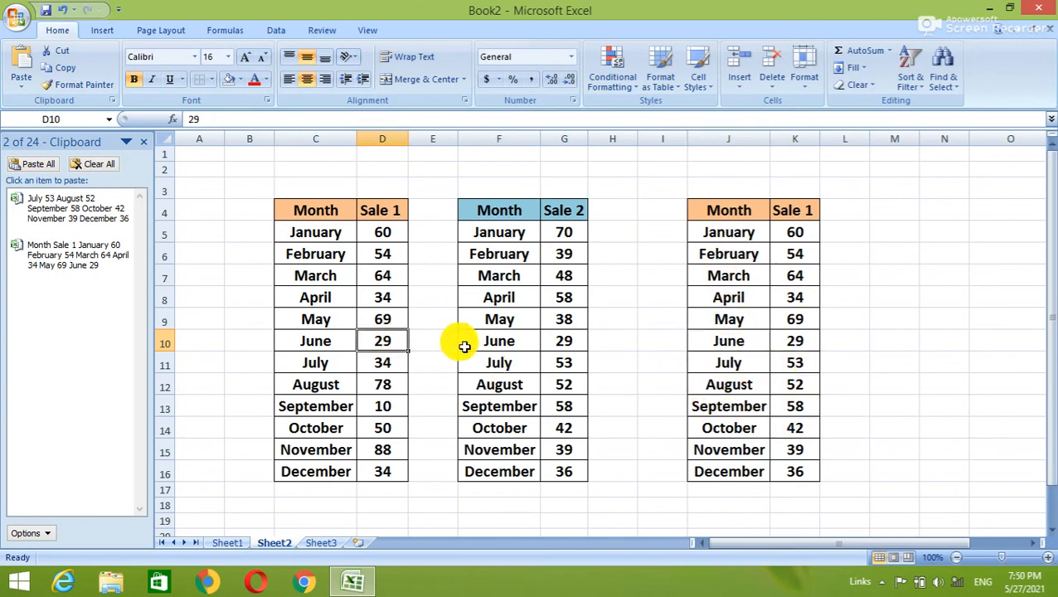
{"action": "left_click", "coordinate": [500, 364]}
{"action": "left_click_drag", "start_coordinate": [500, 363], "coordinate": [563, 444]}
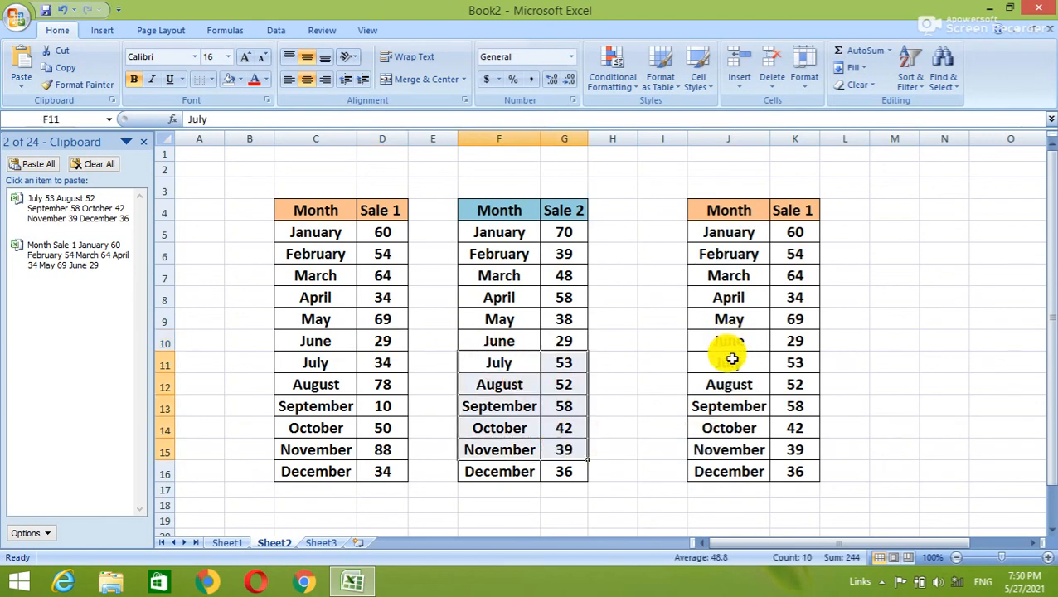
{"action": "left_click_drag", "start_coordinate": [728, 362], "coordinate": [789, 463]}
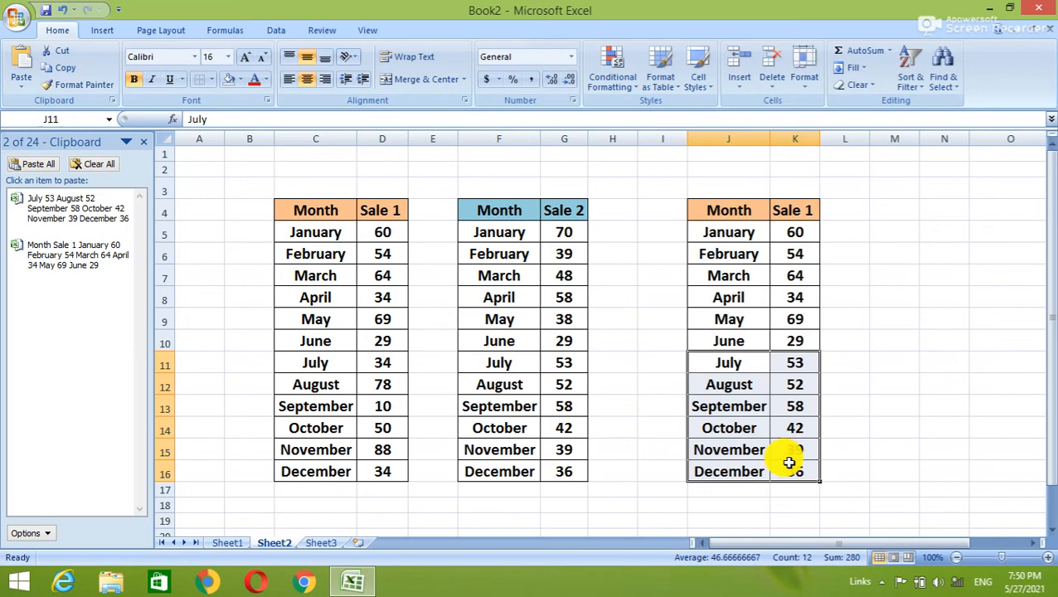
{"action": "left_click", "coordinate": [904, 402]}
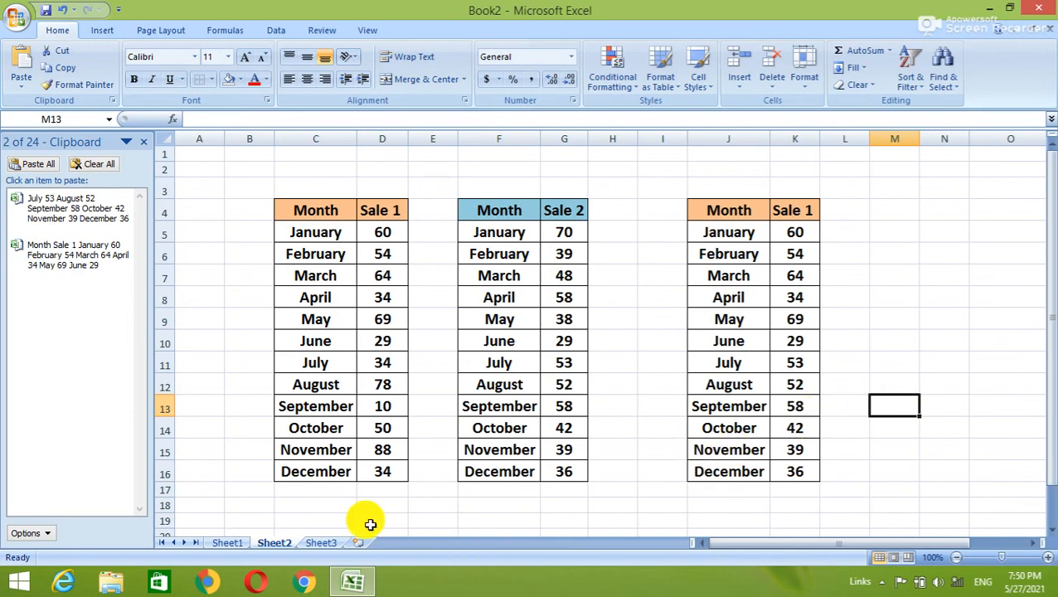
Go to cell F10 on Sheet3 and close the Office Clipboard pane.
{"action": "left_click", "coordinate": [325, 543]}
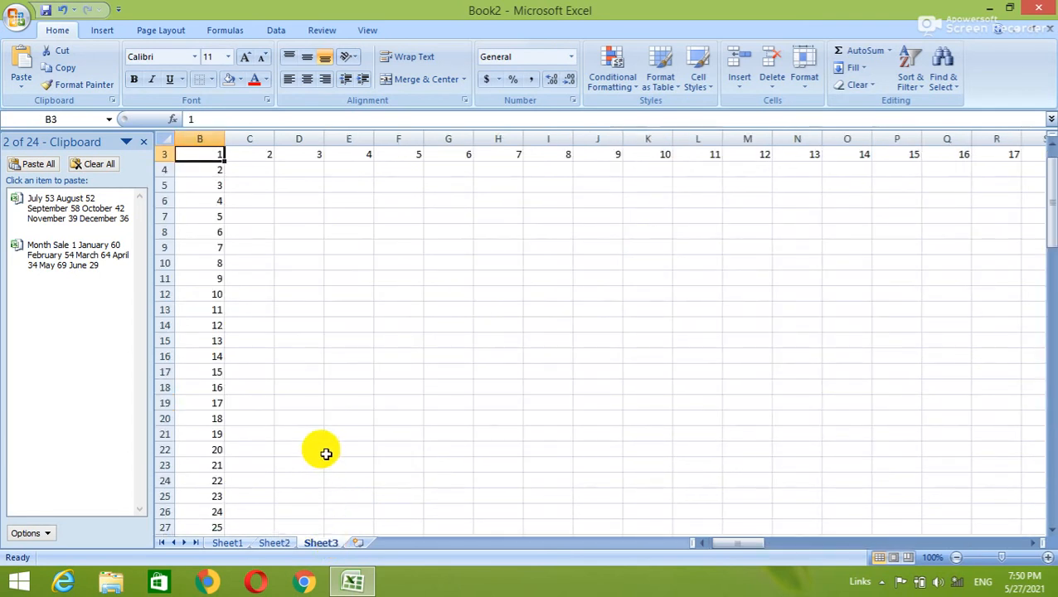
{"action": "left_click", "coordinate": [403, 259]}
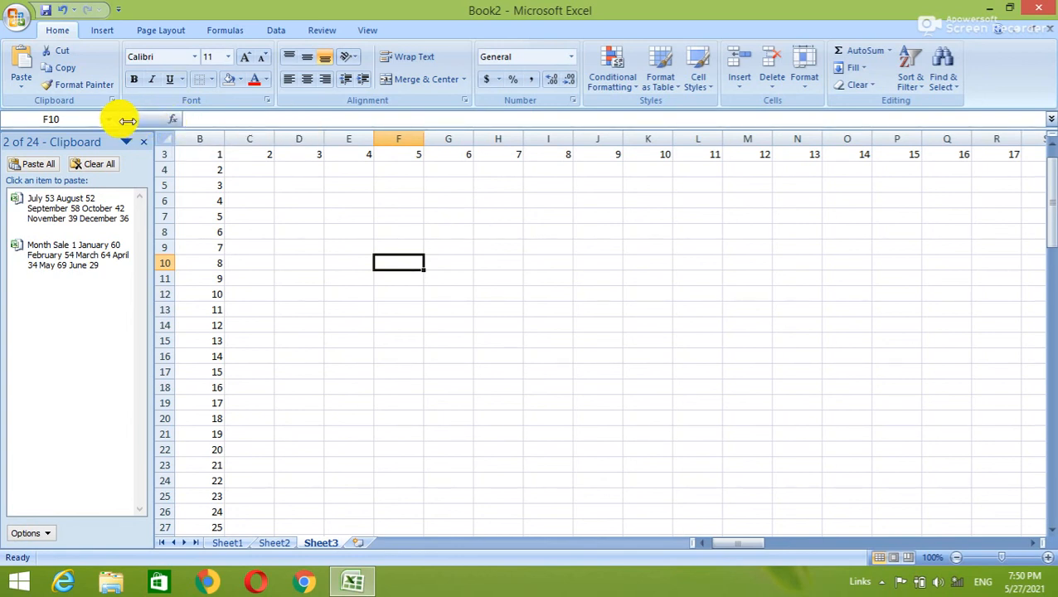
{"action": "left_click", "coordinate": [142, 143]}
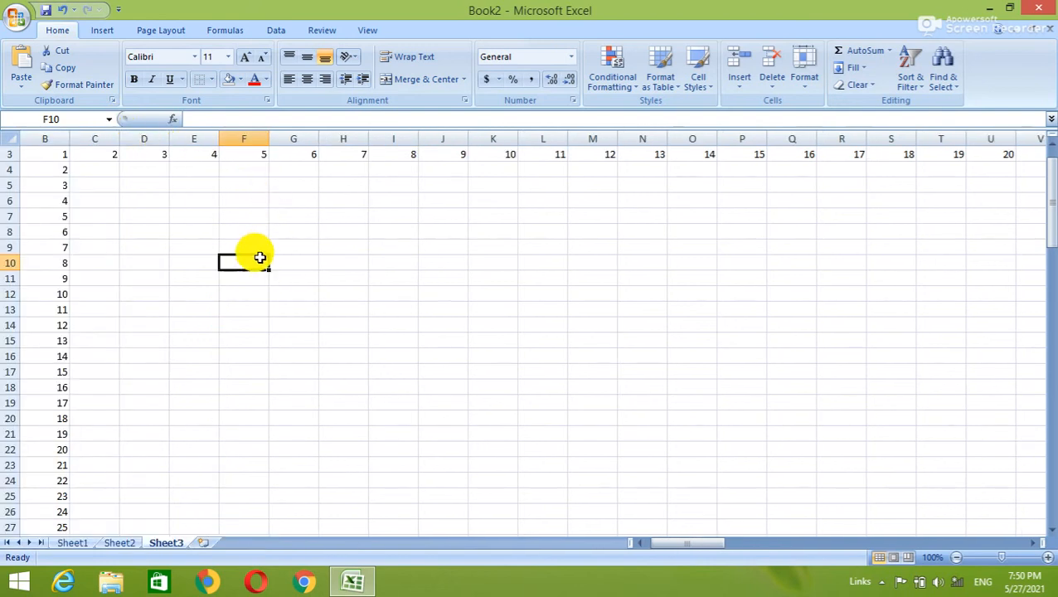
Enter the formula =53/4*4+80-32 in F10 and reselect it to check the result 101.
{"action": "type", "text": "="}
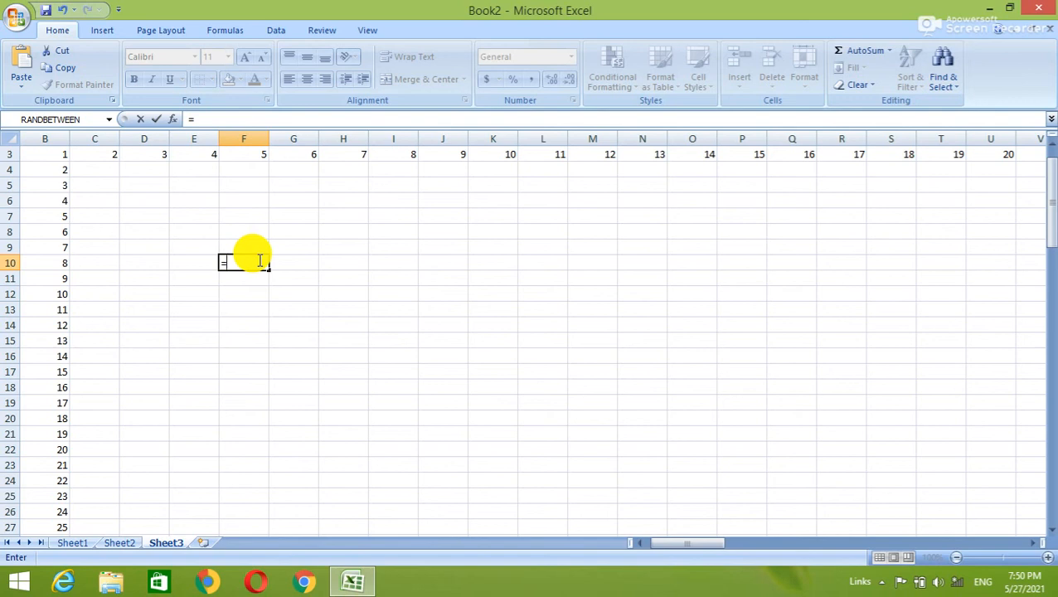
{"action": "type", "text": "53/4*4+8"}
{"action": "type", "text": "0"}
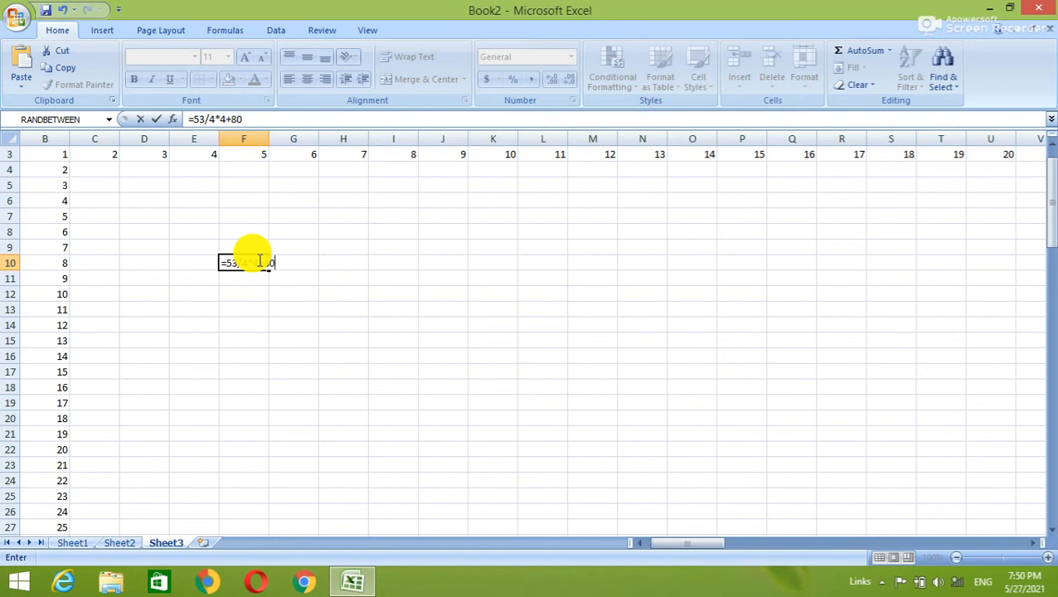
{"action": "type", "text": "-32"}
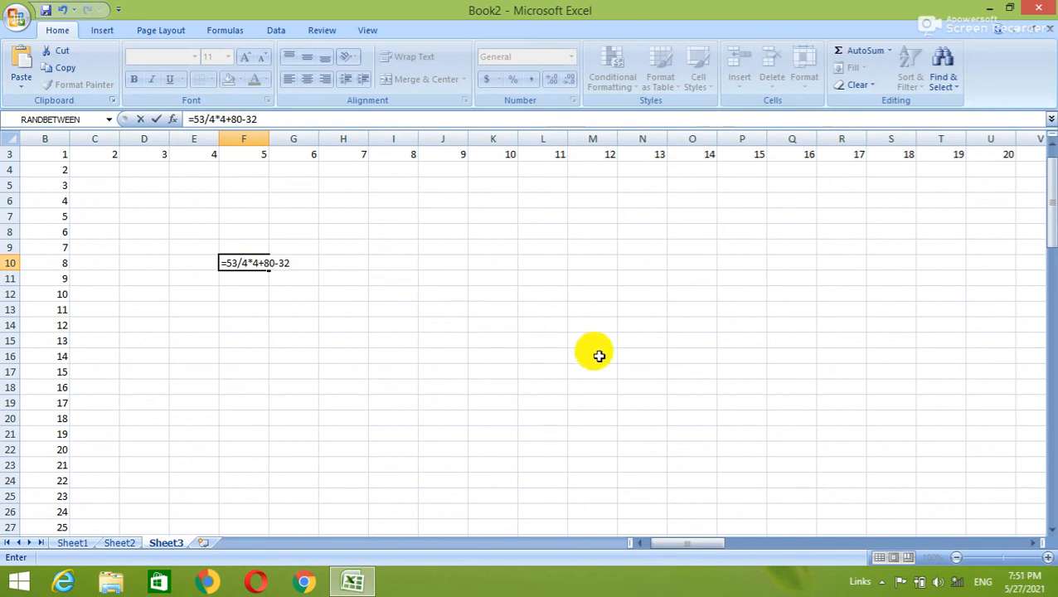
{"action": "left_click", "coordinate": [628, 336]}
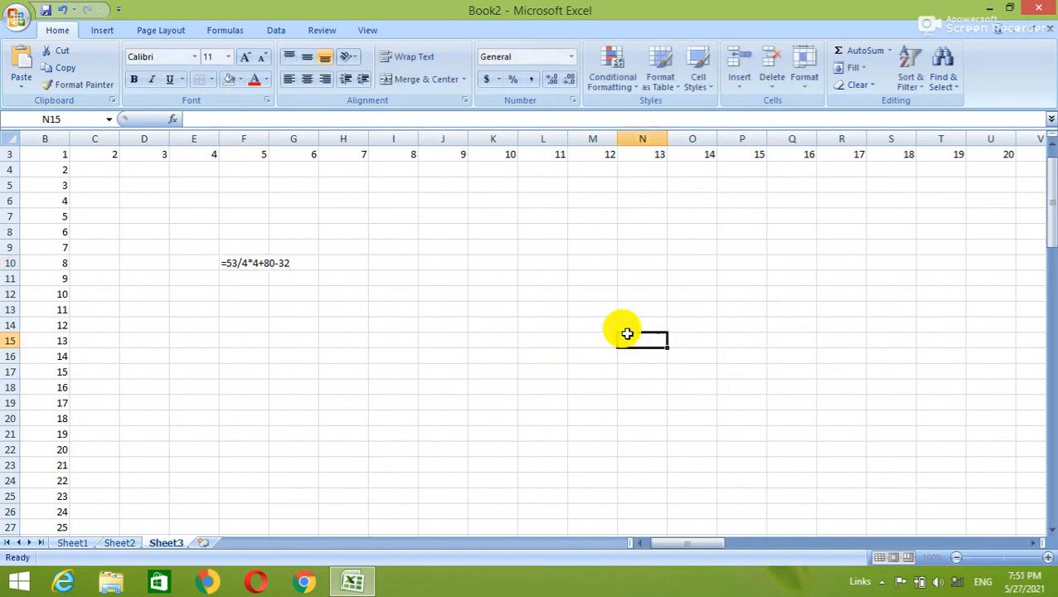
{"action": "left_click", "coordinate": [252, 257]}
{"action": "scroll", "coordinate": [249, 254], "scroll_direction": "up", "scroll_amount": 4}
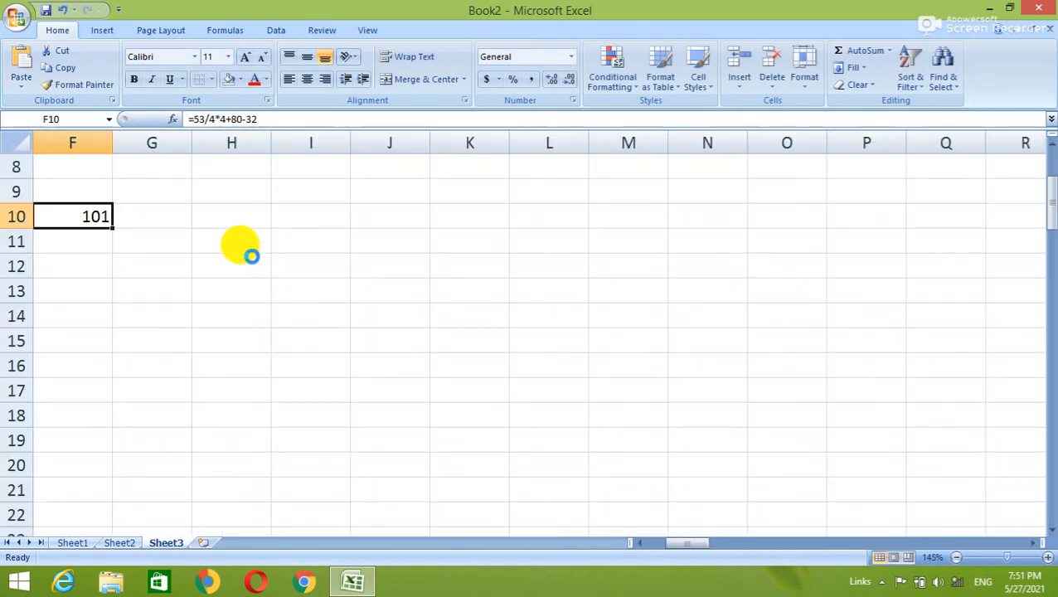
{"action": "scroll", "coordinate": [252, 257], "scroll_direction": "down", "scroll_amount": 1}
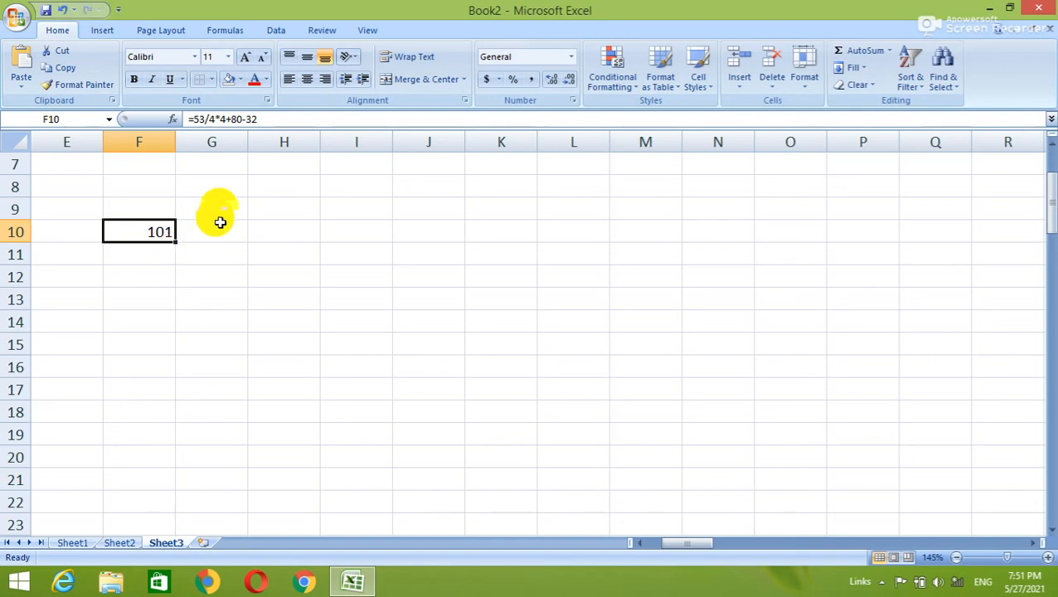
Use Evaluate Formula on F10, stepping through 13.25, 53 and 133 to 101, then close it.
{"action": "left_click", "coordinate": [241, 31]}
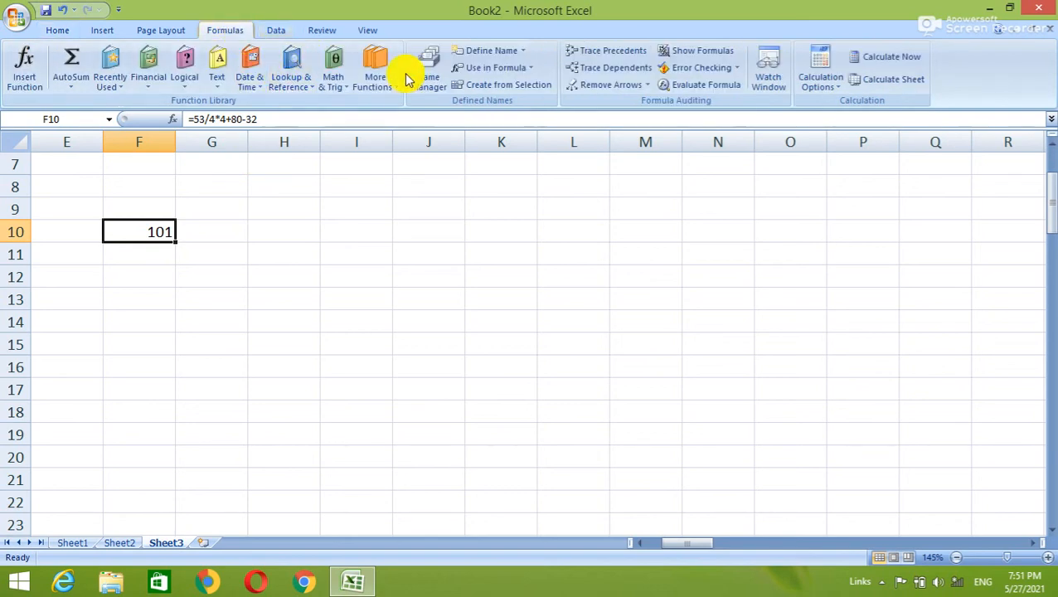
{"action": "left_click", "coordinate": [728, 92]}
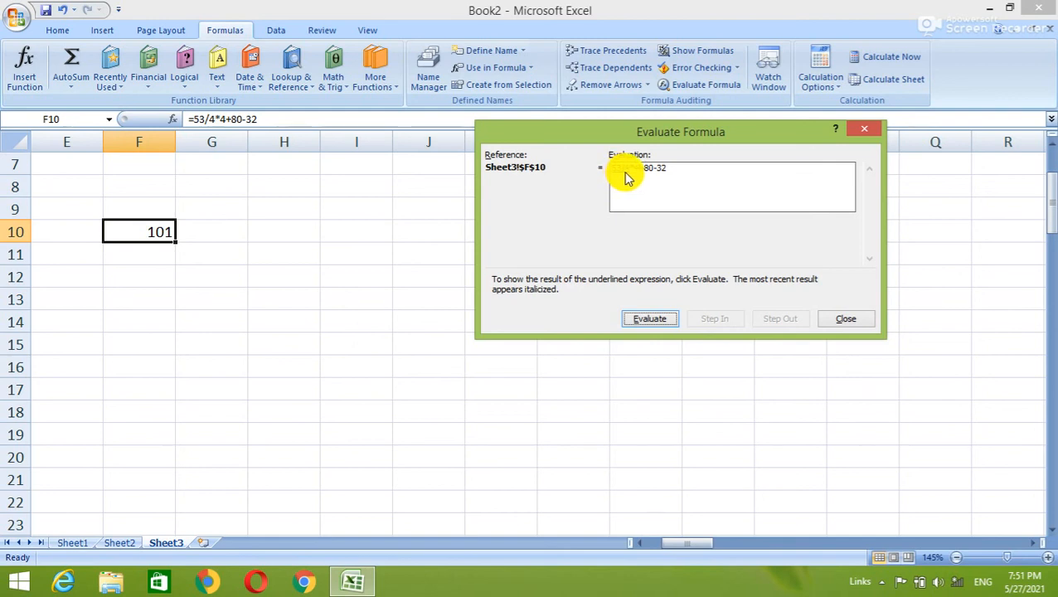
{"action": "left_click", "coordinate": [652, 326]}
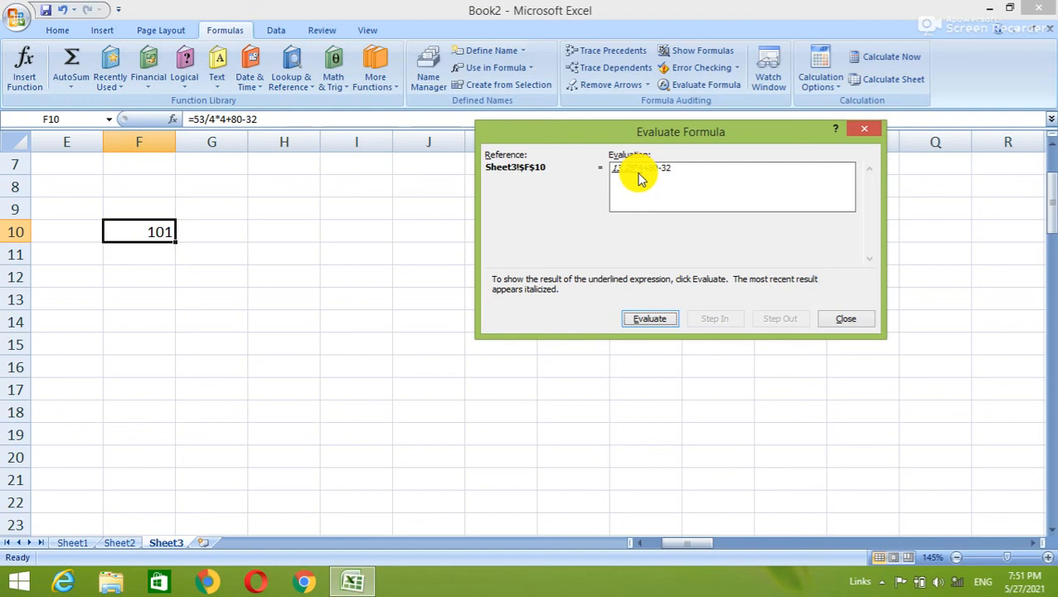
{"action": "left_click", "coordinate": [636, 320]}
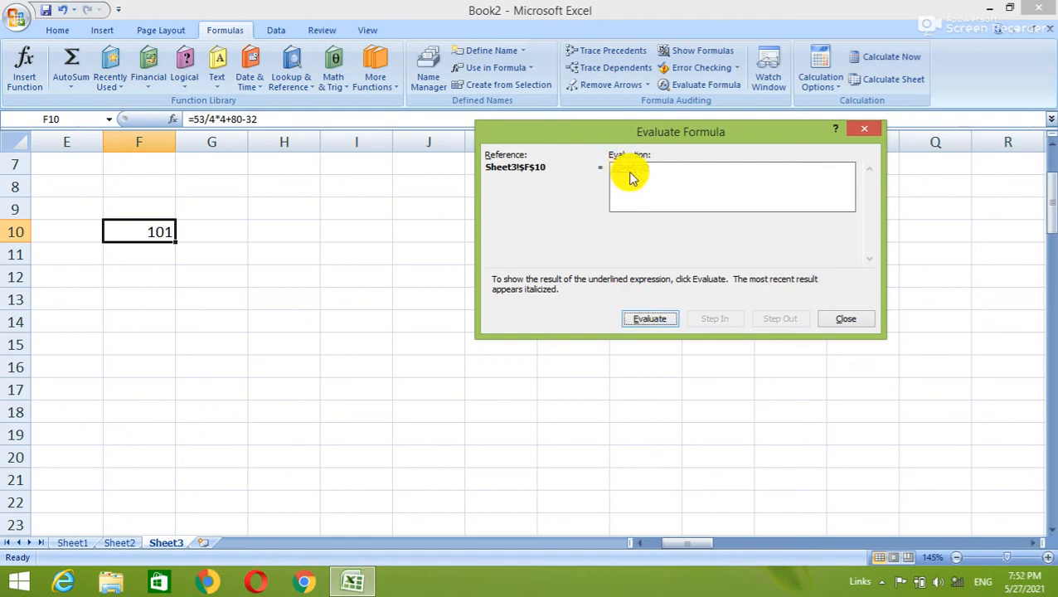
{"action": "left_click", "coordinate": [652, 318]}
{"action": "left_click", "coordinate": [656, 321]}
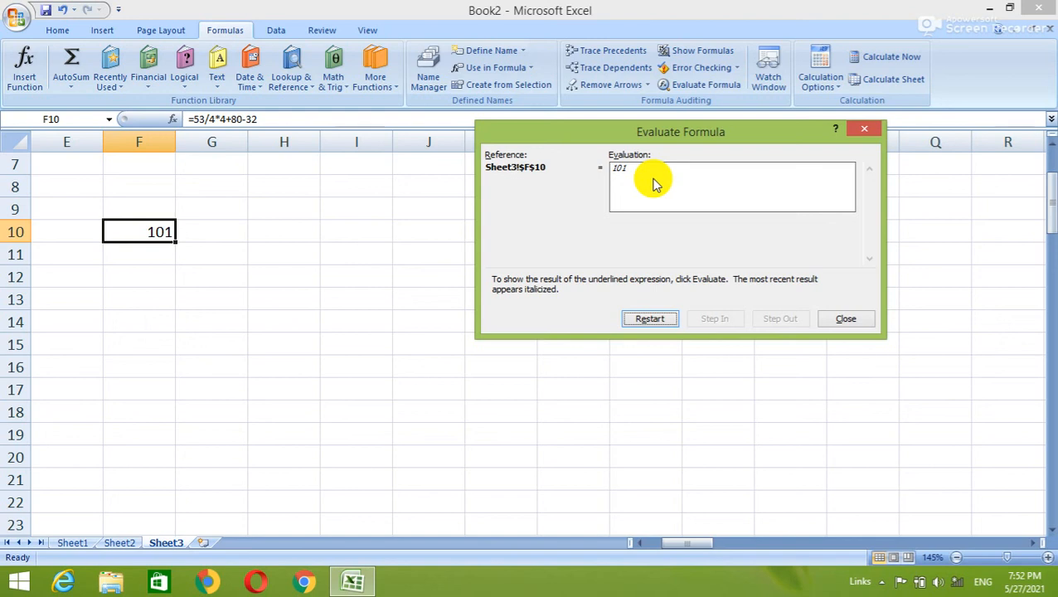
{"action": "left_click", "coordinate": [861, 128]}
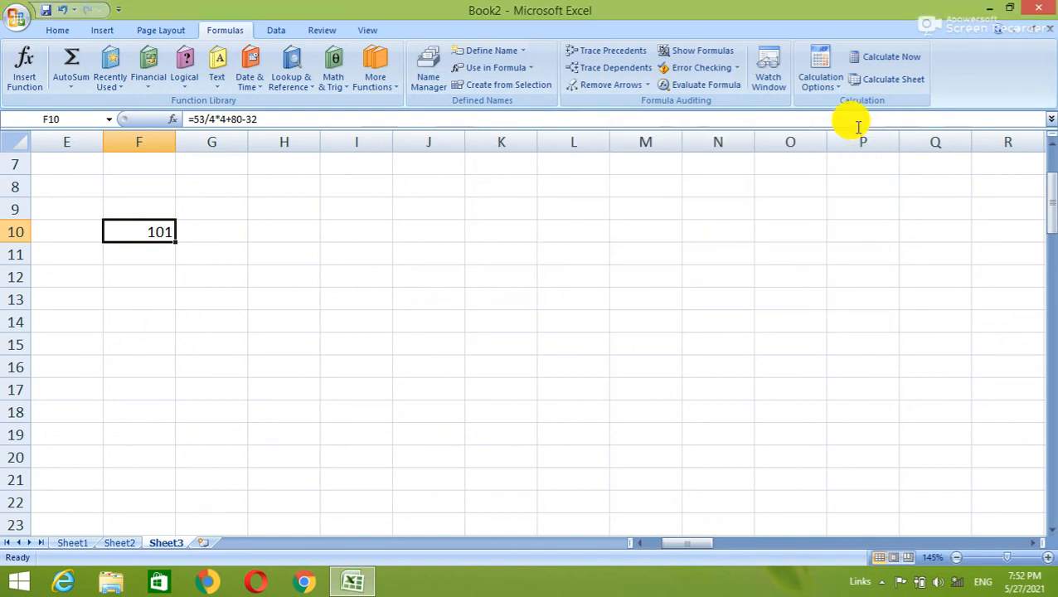
Minimise Excel with Win+D to show the desktop.
{"action": "key", "text": "super+d"}
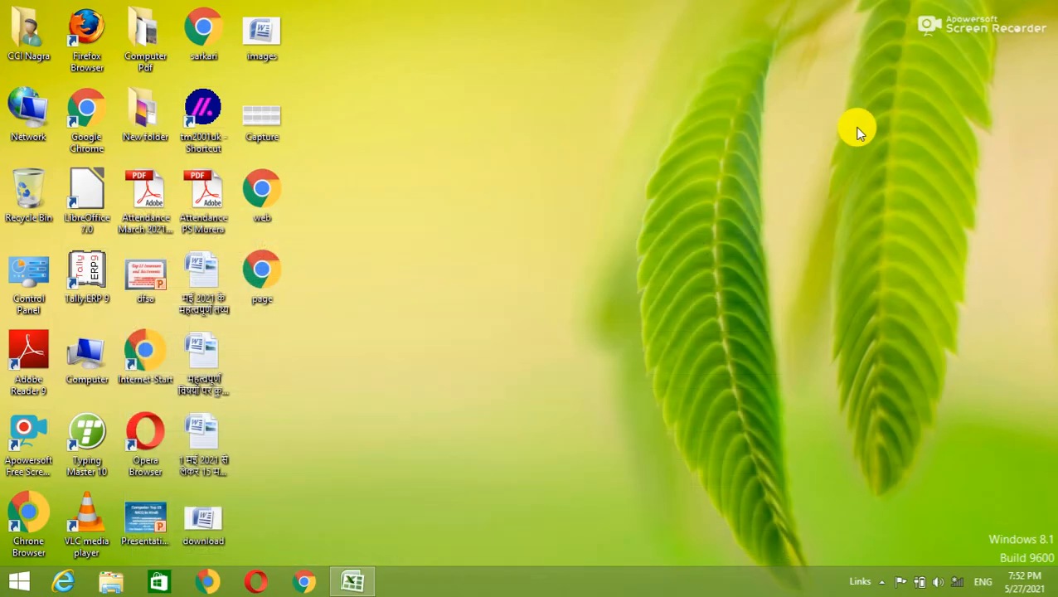